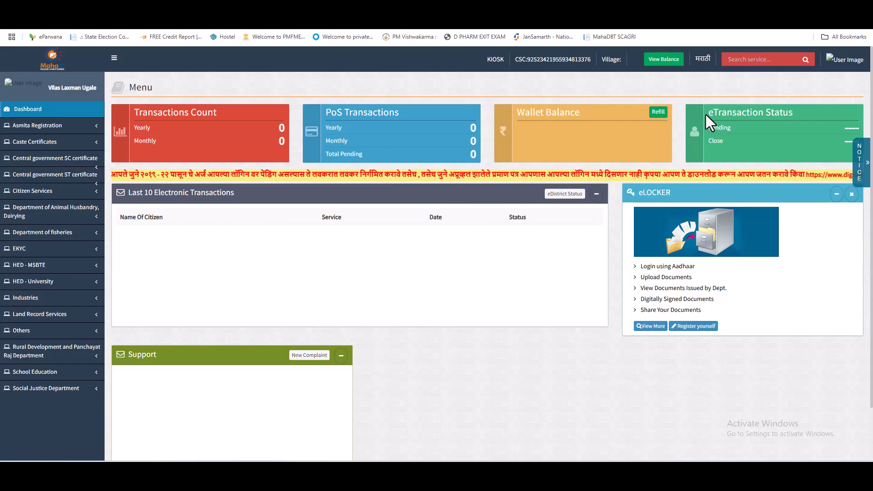
Open and close the MahaDBT Scholarship Official channel's notification options, then return to the MahaOnline dashboard.
click(400, 19)
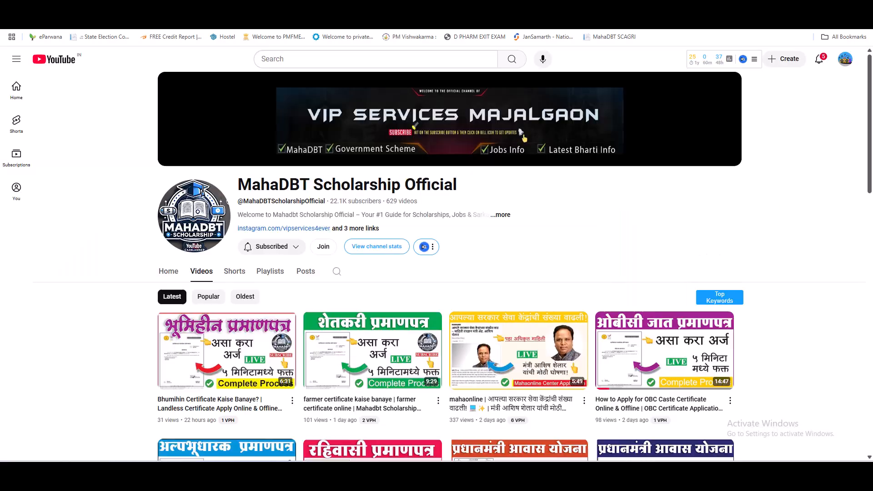
drag(236, 186, 475, 197)
click(453, 186)
click(272, 248)
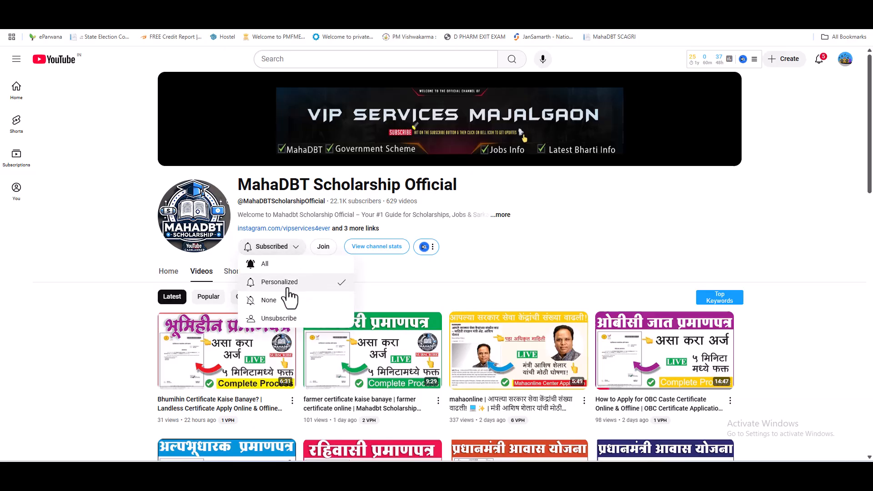
click(604, 244)
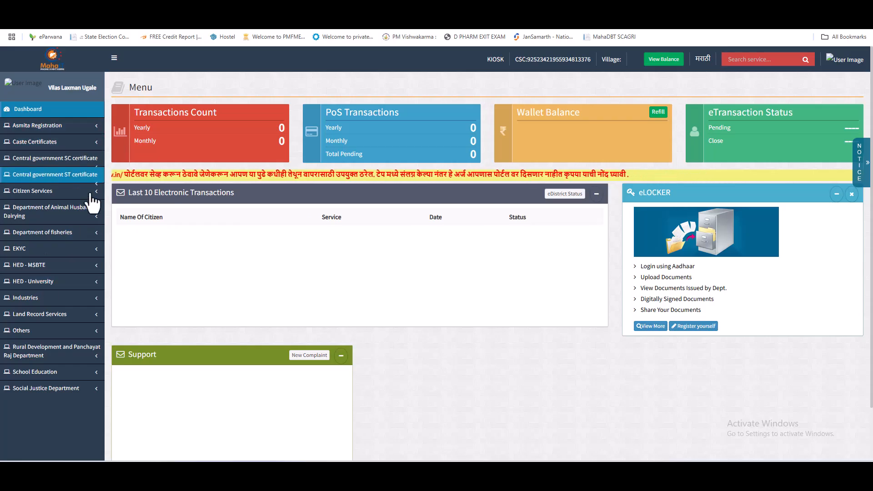
Expand the Rural Development and Panchayat Raj services and open its Resident Certificate entry.
scroll(82, 198, down, 5)
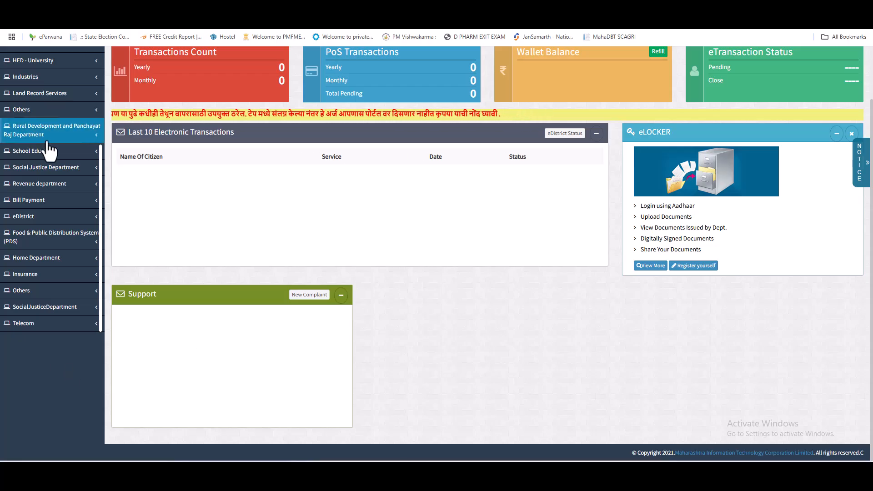
click(50, 139)
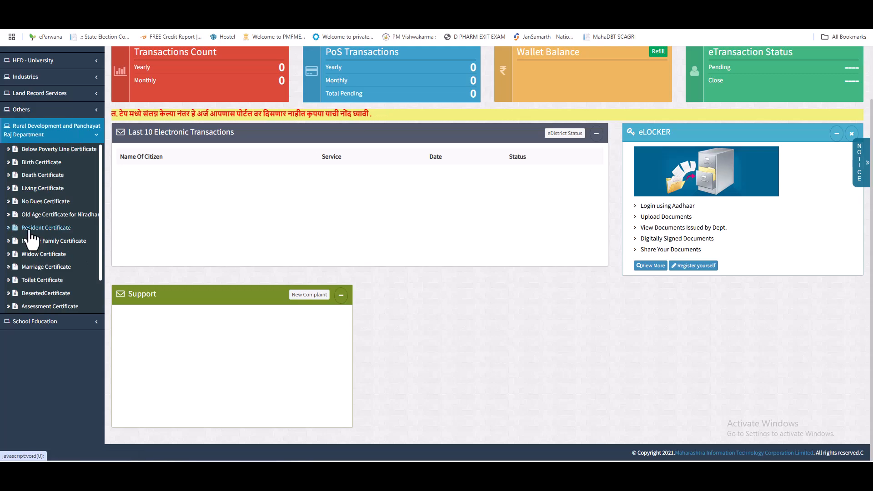
click(66, 231)
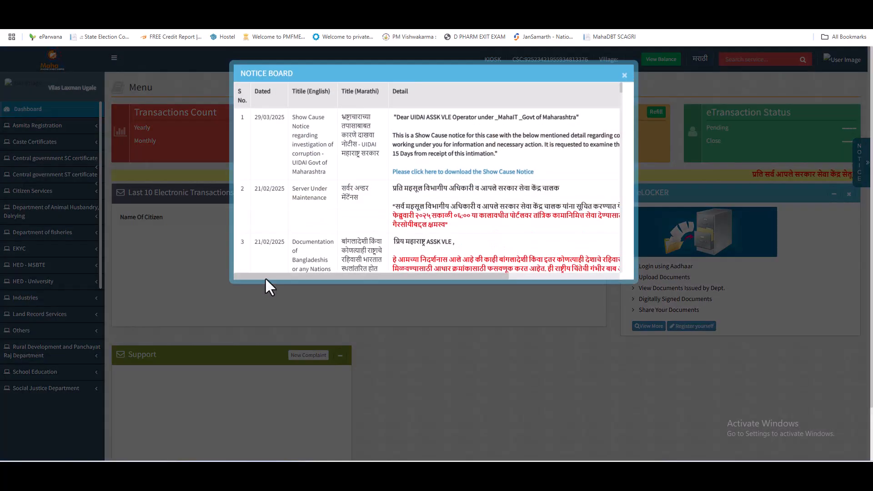
Dismiss the notice board and expand the Revenue department's certificate services down to Residence Certificate.
click(414, 352)
scroll(91, 318, down, 3)
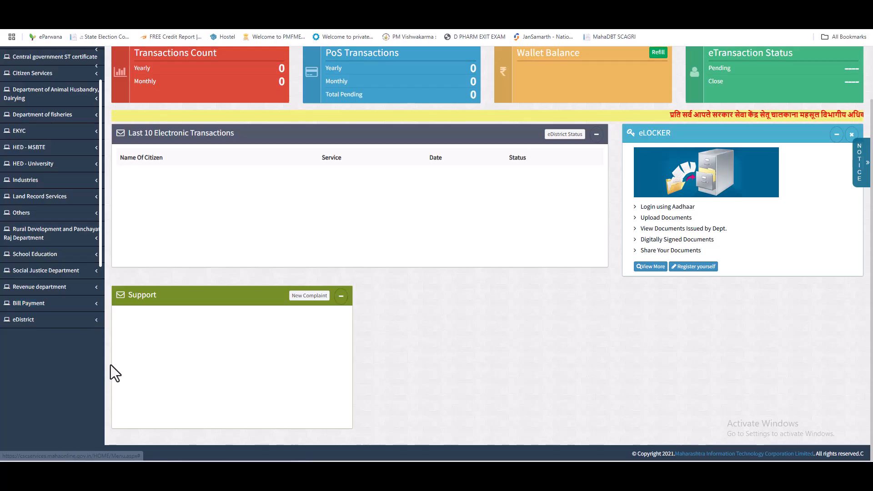
scroll(114, 327, up, 2)
click(71, 348)
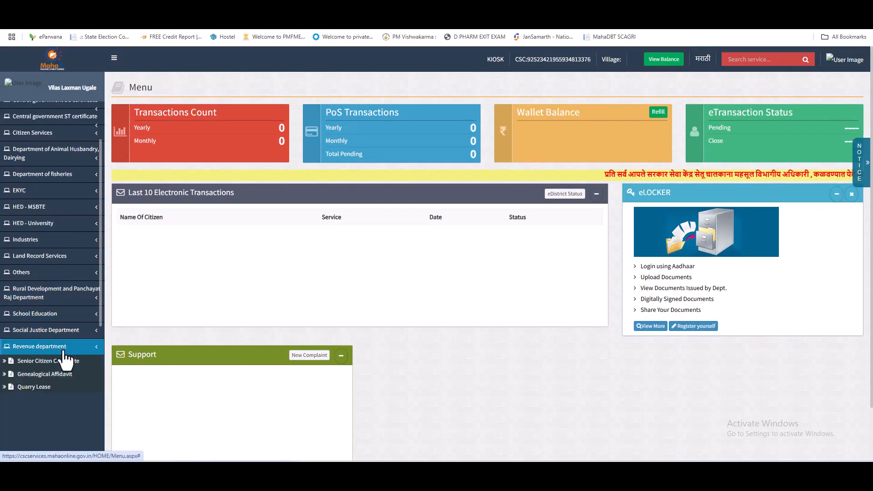
scroll(75, 355, down, 3)
scroll(91, 331, up, 1)
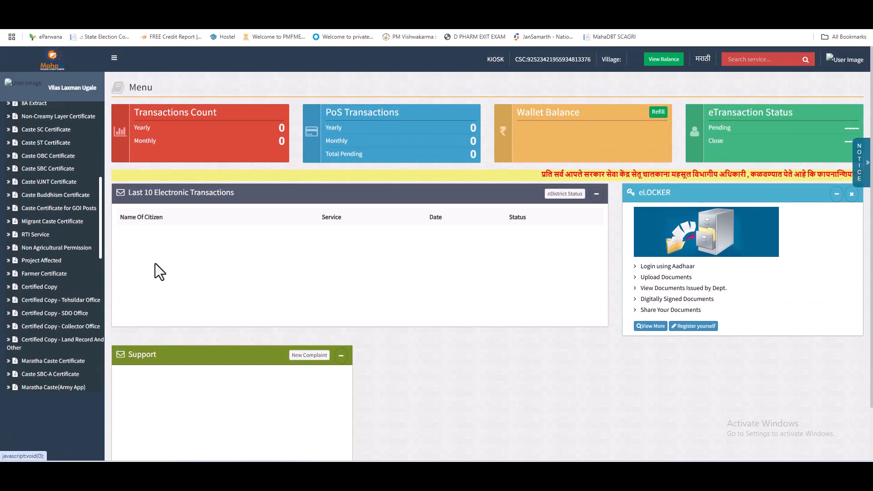
scroll(102, 223, up, 6)
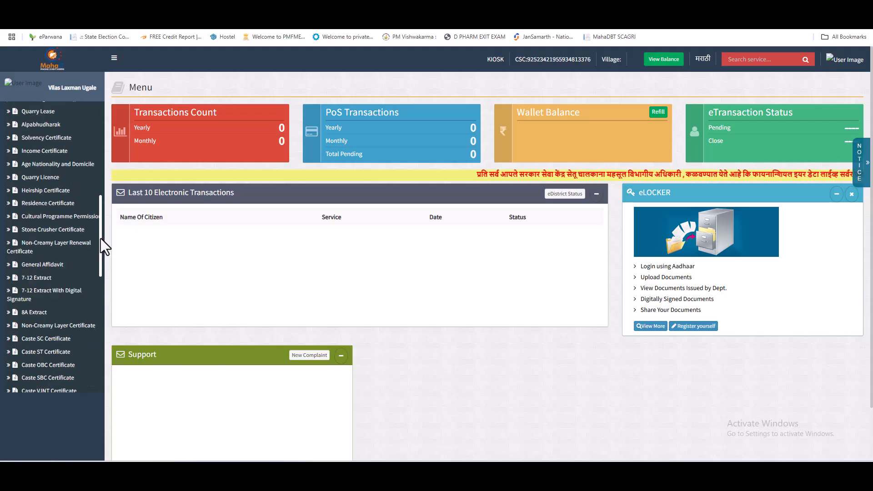
scroll(105, 236, down, 2)
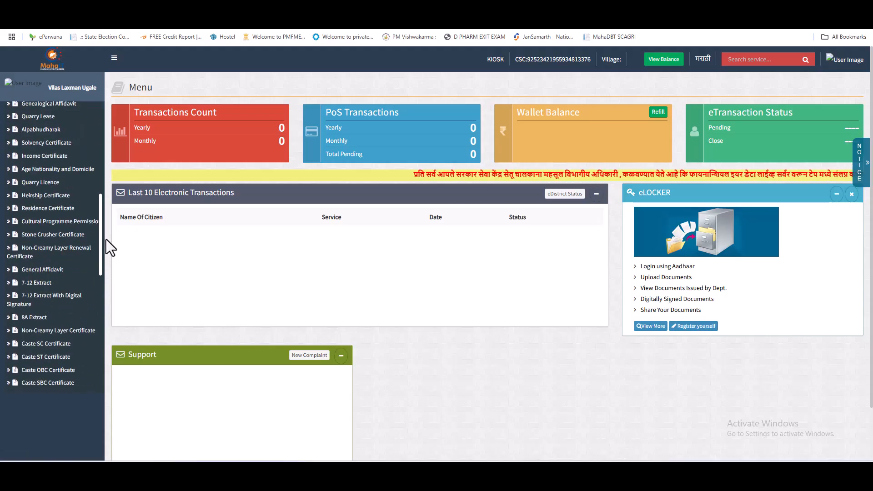
scroll(106, 239, down, 2)
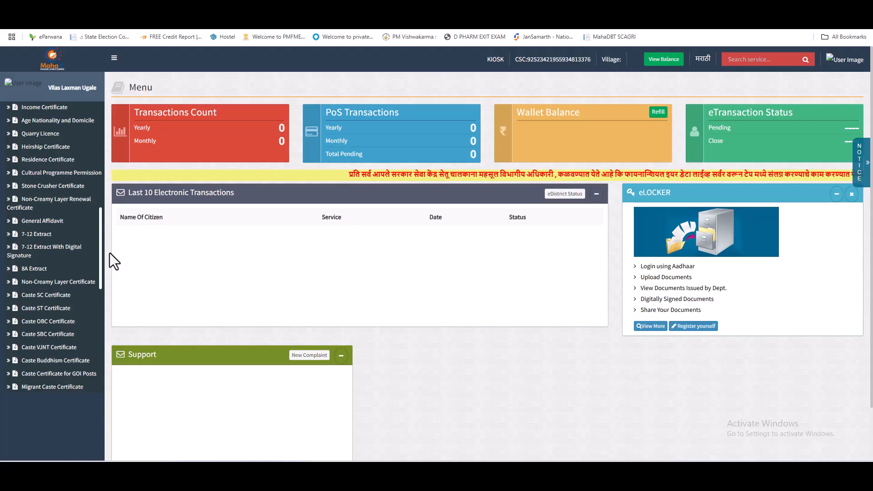
scroll(110, 253, down, 5)
scroll(111, 287, down, 3)
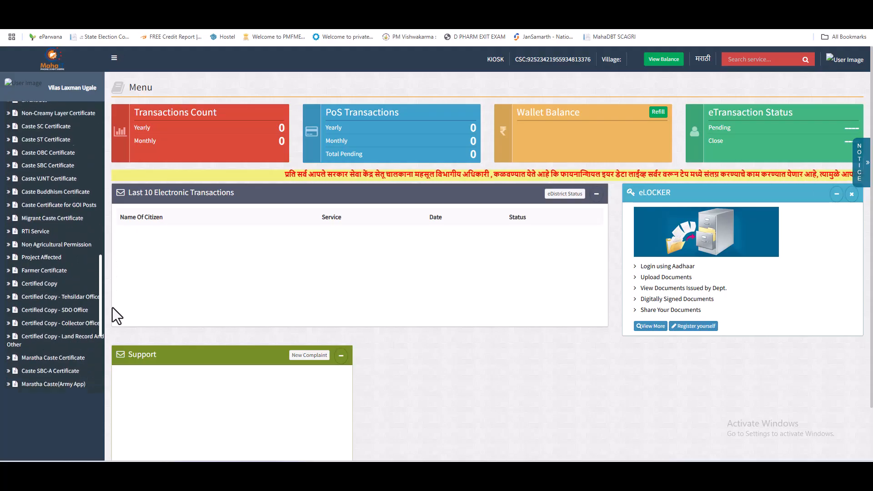
scroll(113, 306, up, 10)
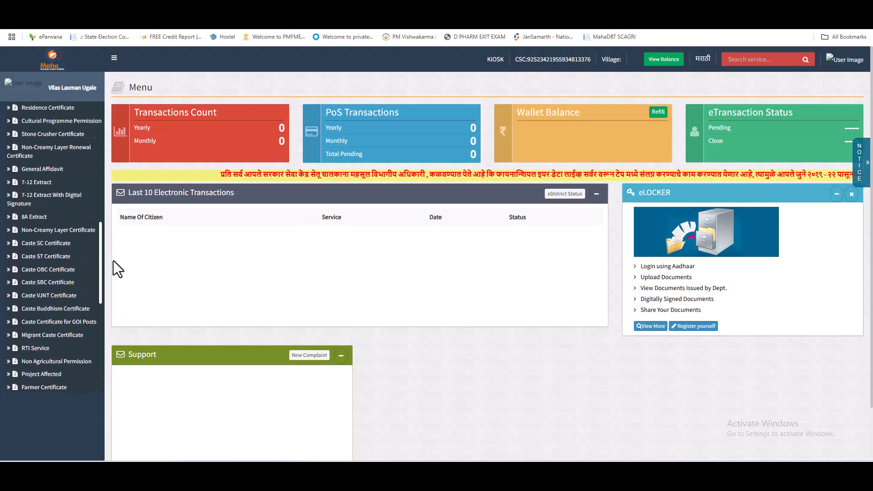
scroll(108, 224, up, 1)
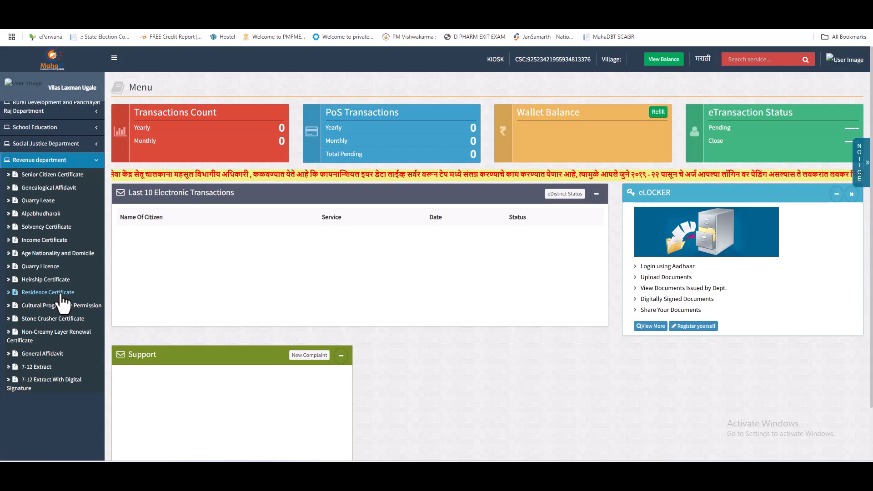
Open Residence Certificate under the Revenue department in the sidebar.
click(61, 296)
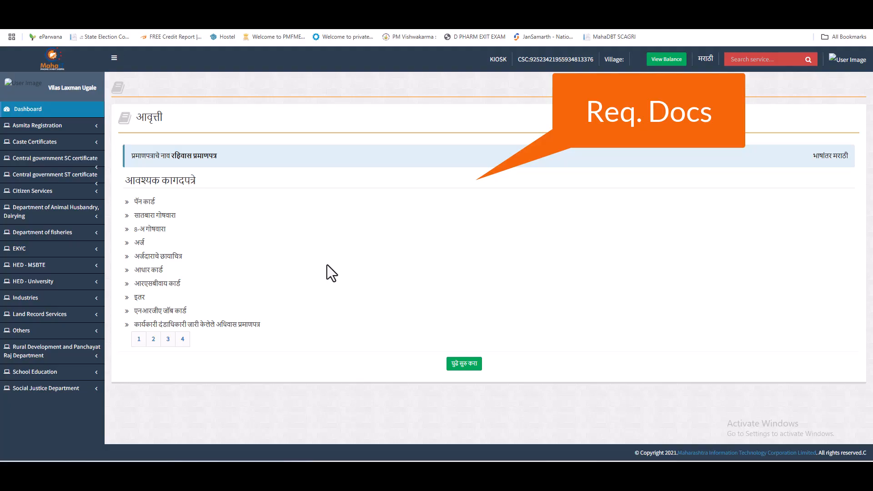
Bring up the Notepad notes listing Aadhar Card, Voter ID, Ration Card and Swaghoshnapatra, moving the window up-right.
key(alt+Tab)
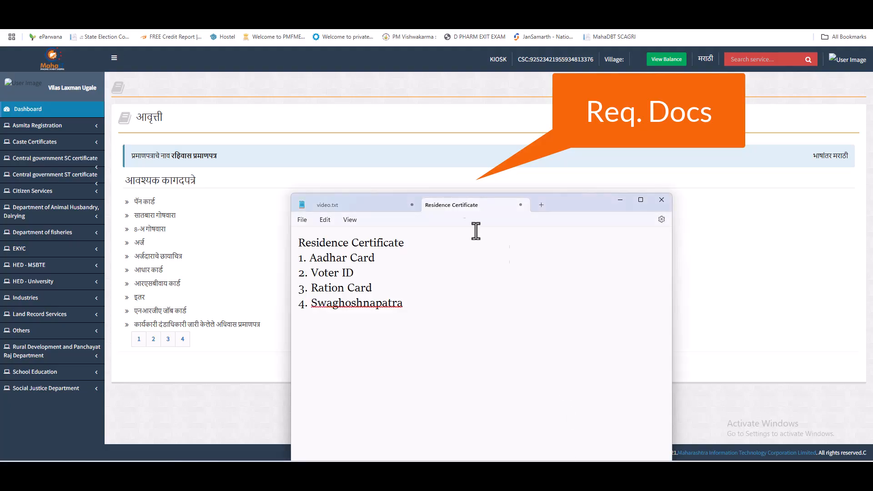
drag(586, 197, 631, 172)
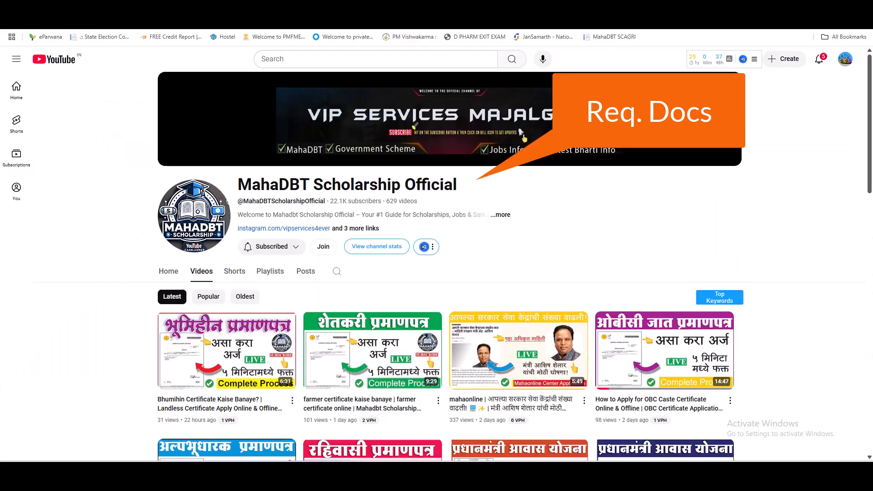
Scroll the MahaDBT channel's videos to the Residence Certificate video thumbnail.
scroll(819, 225, down, 5)
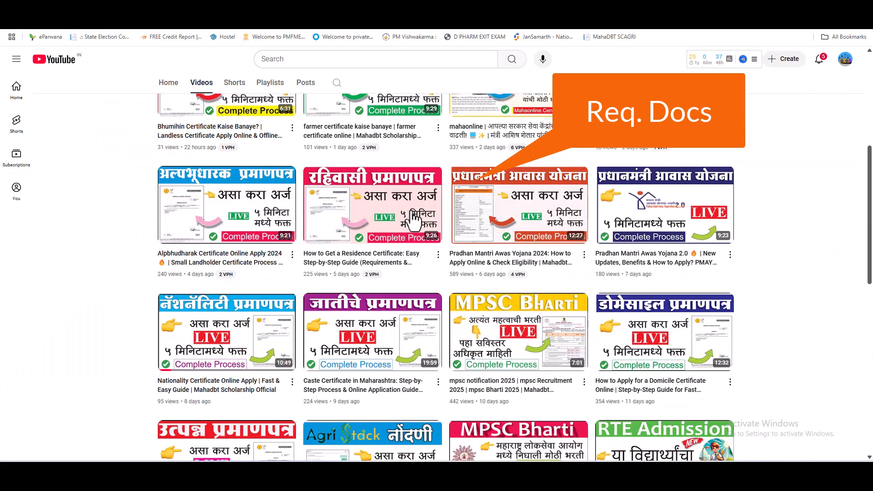
mouse_move(387, 182)
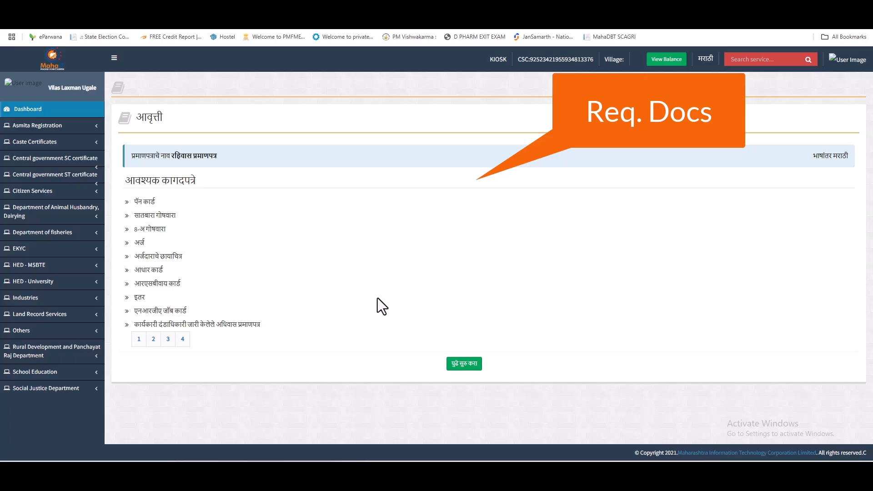
key(alt+Tab)
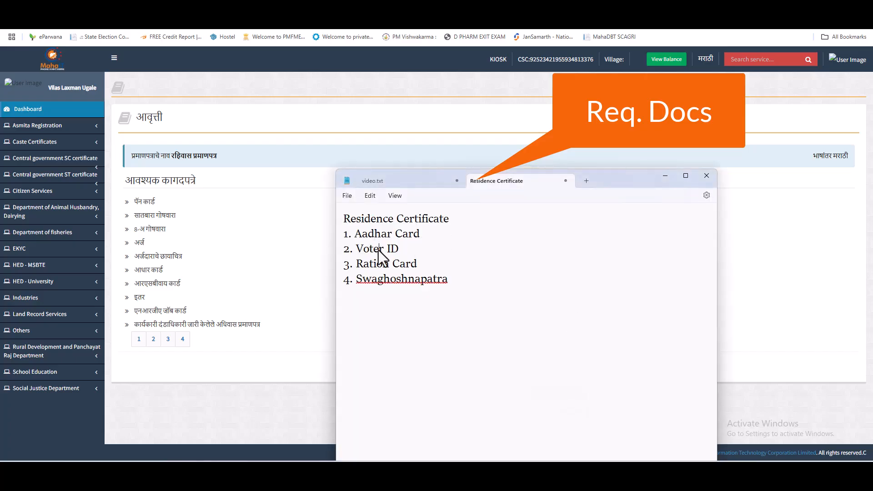
click(414, 280)
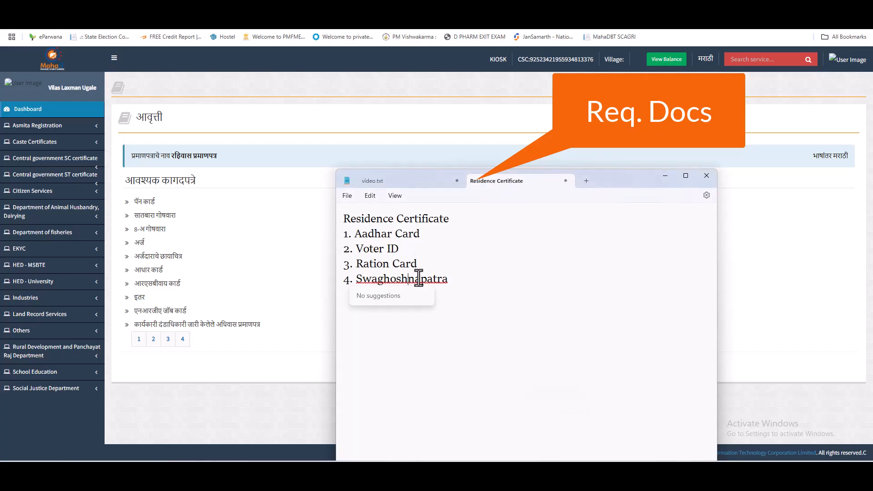
click(545, 296)
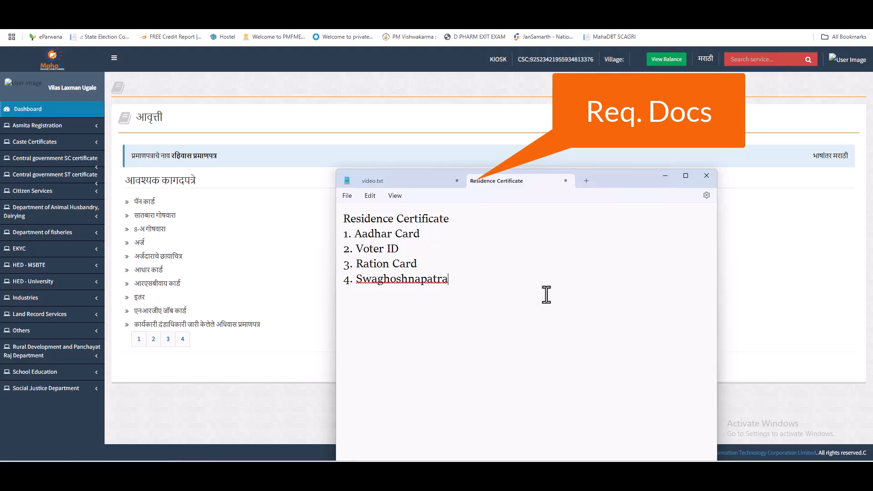
click(239, 224)
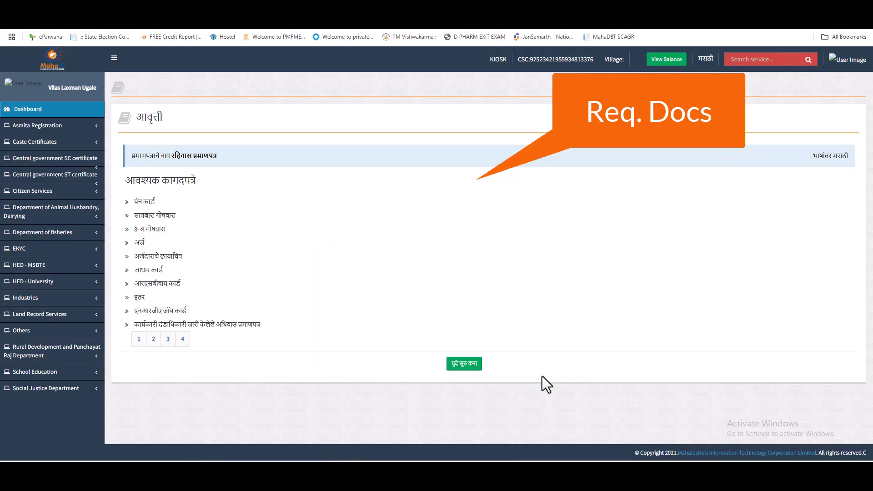
Proceed to the blank रहिवास प्रमाणपत्र application form, accepting the Marathi language notice.
click(466, 366)
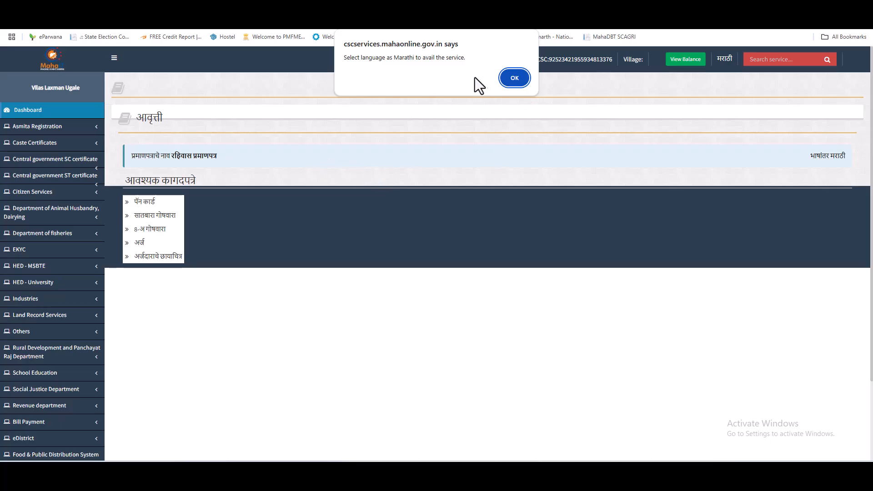
click(504, 84)
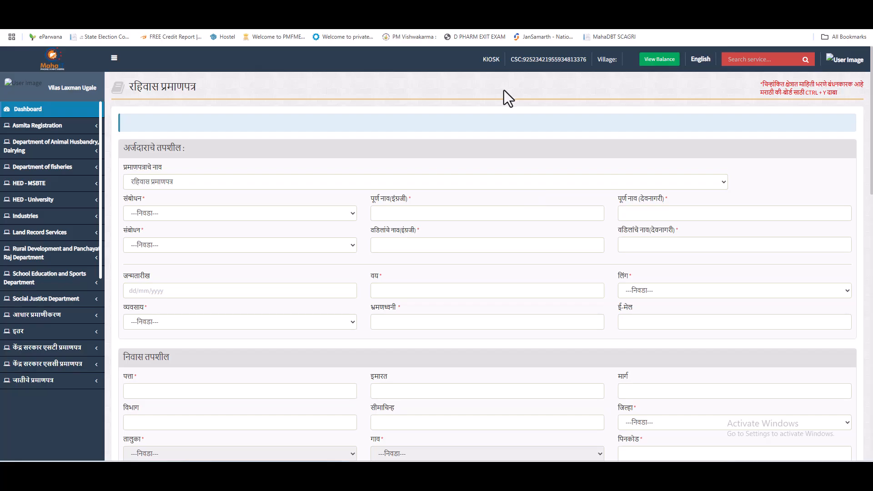
drag(142, 86, 205, 86)
Change the प्रमाणपत्राचे नाव dropdown to स्थानिक वास्तव्याचा दाखला.
click(205, 85)
drag(127, 168, 182, 171)
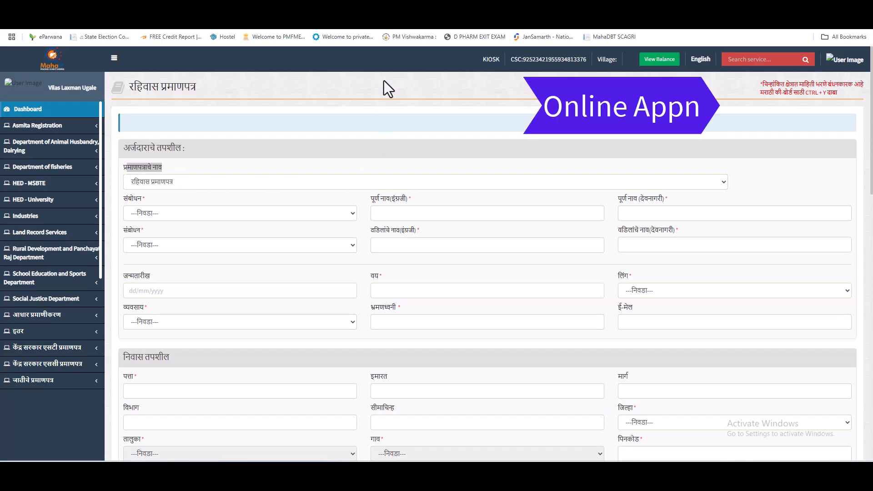
click(254, 180)
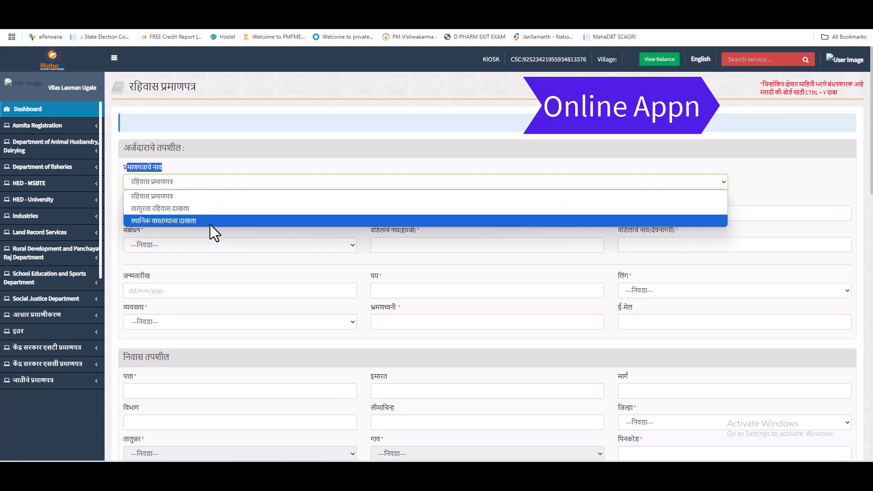
click(165, 221)
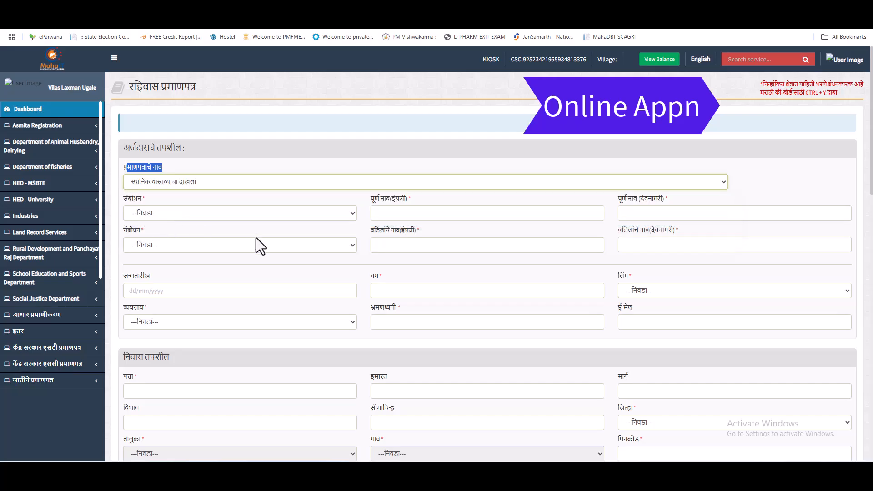
scroll(309, 236, down, 11)
scroll(315, 259, up, 5)
scroll(320, 277, up, 6)
click(169, 215)
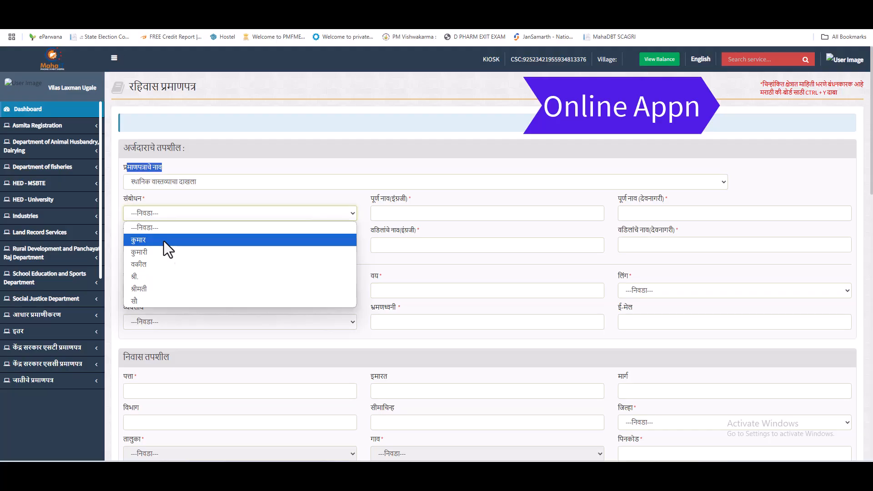
Choose श्री. and enter the applicant's full name, capitalising the surname's initial.
click(153, 277)
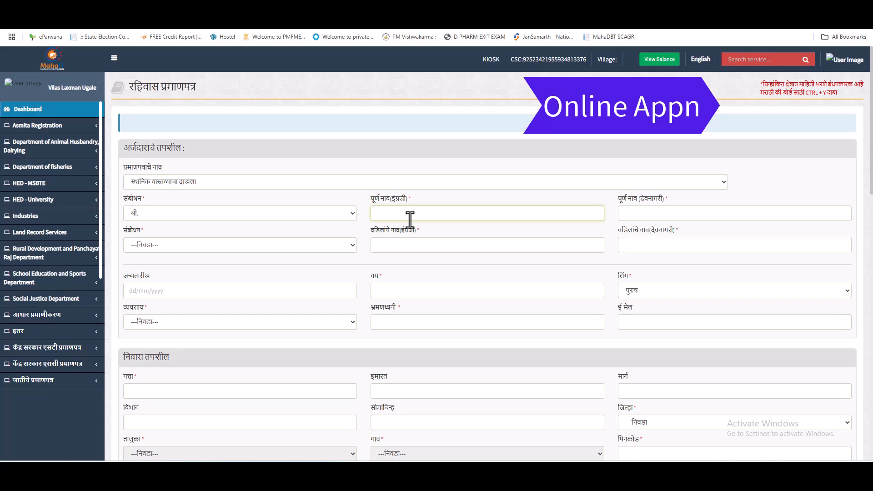
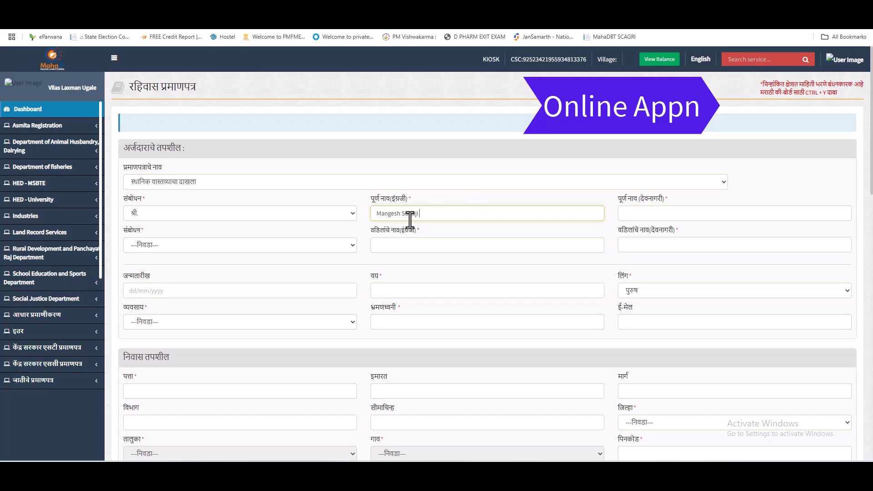
drag(426, 212, 420, 214)
text(K)
drag(441, 213, 400, 213)
key(ctrl+c)
click(620, 217)
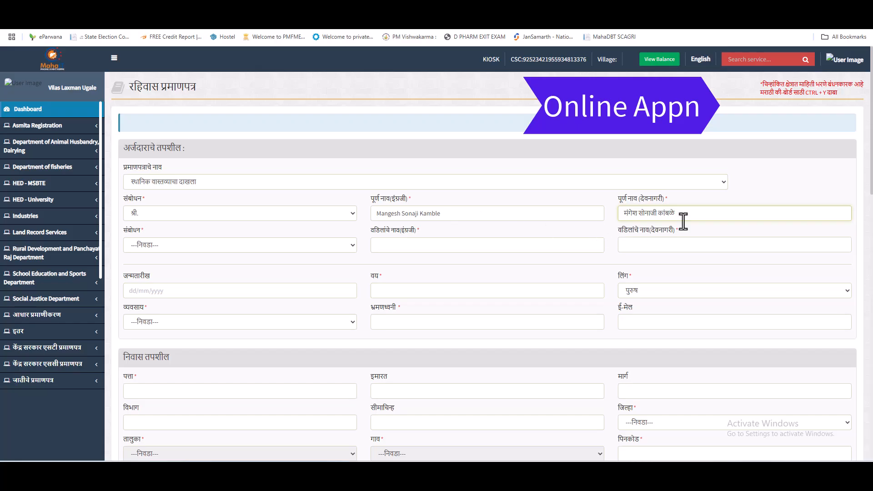
Choose श्री. for the father and paste his name into the English and Devanagari fields.
click(158, 250)
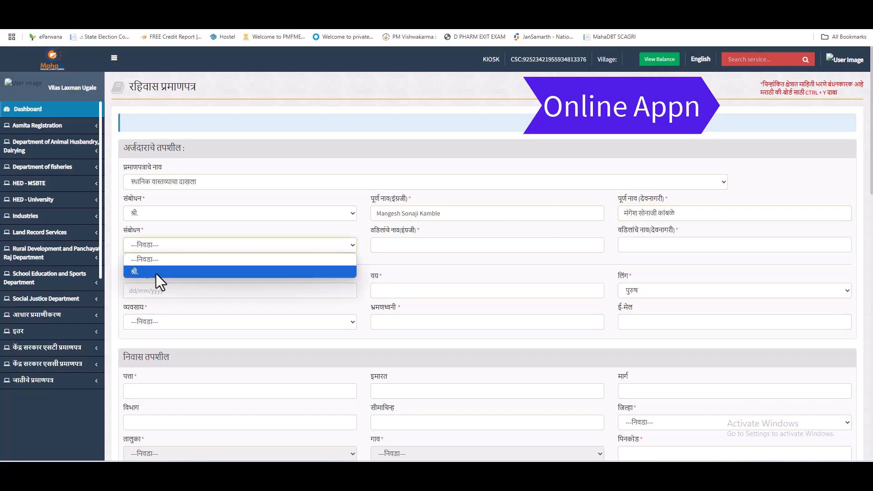
click(156, 271)
click(404, 250)
key(ctrl+v)
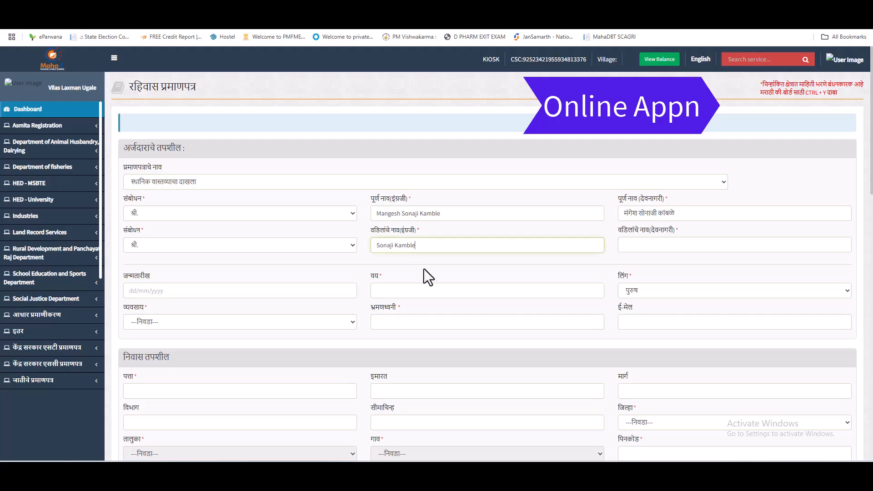
click(702, 250)
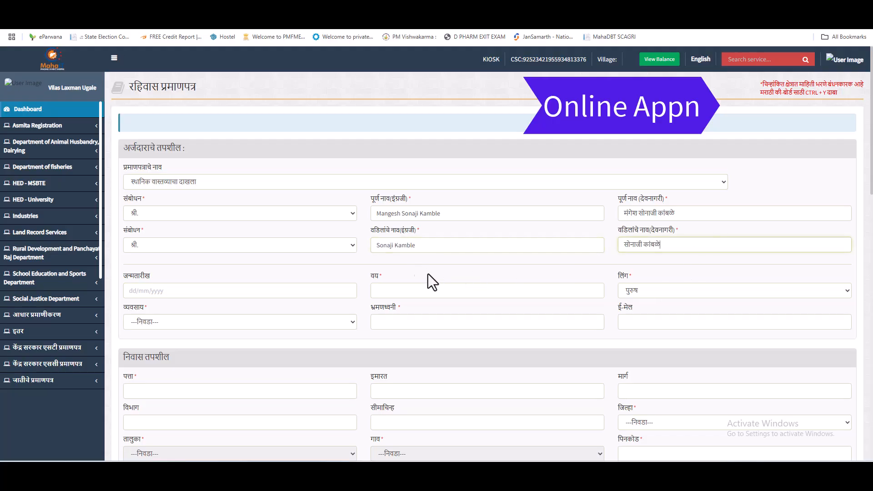
Set the जन्मतारीख birth date to 15/08/1990 in the date picker.
click(244, 293)
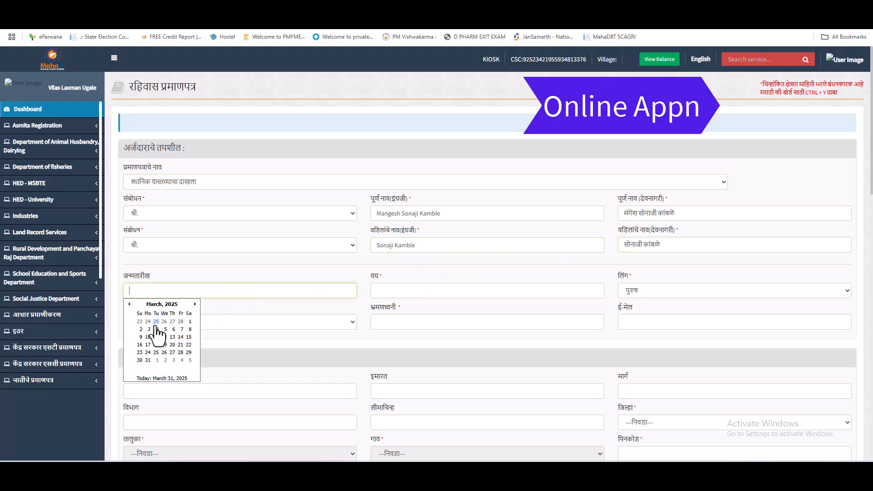
click(159, 304)
click(159, 304)
click(129, 304)
click(129, 304)
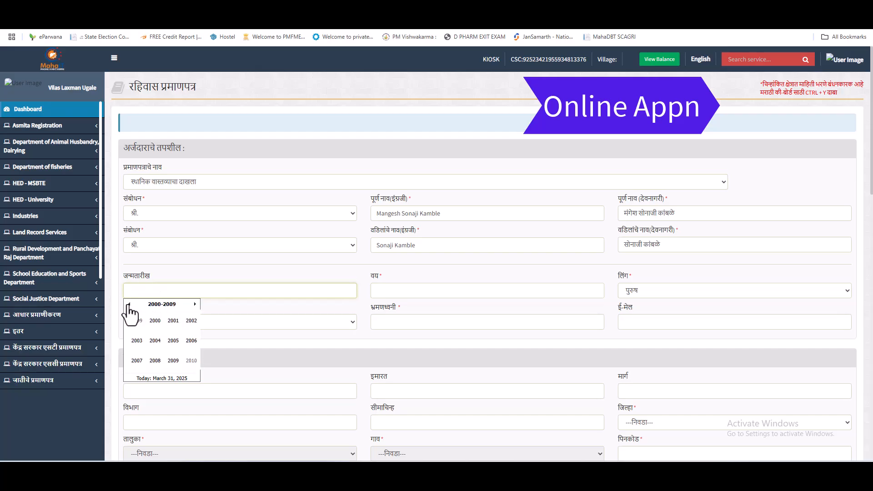
click(129, 304)
click(155, 321)
click(192, 354)
click(164, 337)
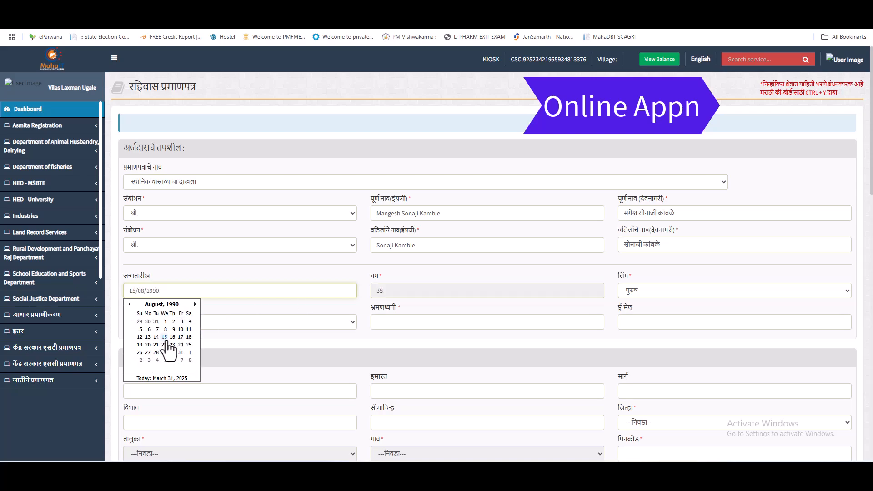
click(457, 333)
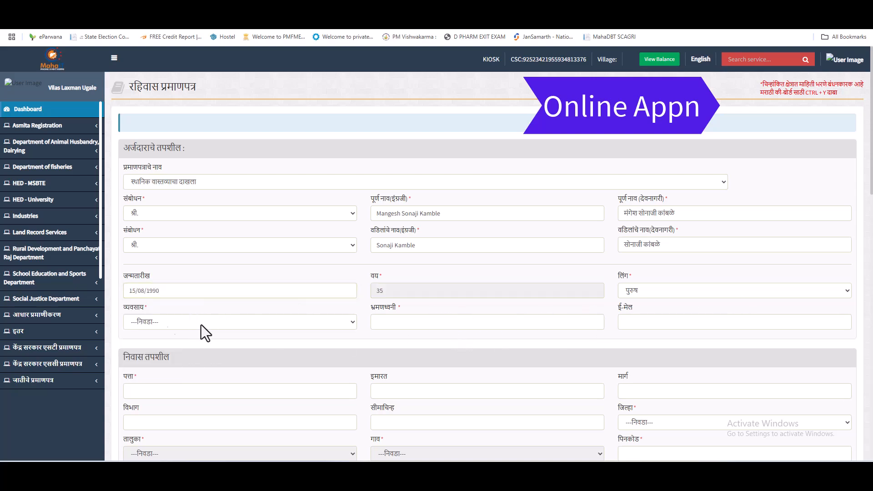
Choose शेतकरी as the occupation and enter the applicant's mobile number.
click(165, 321)
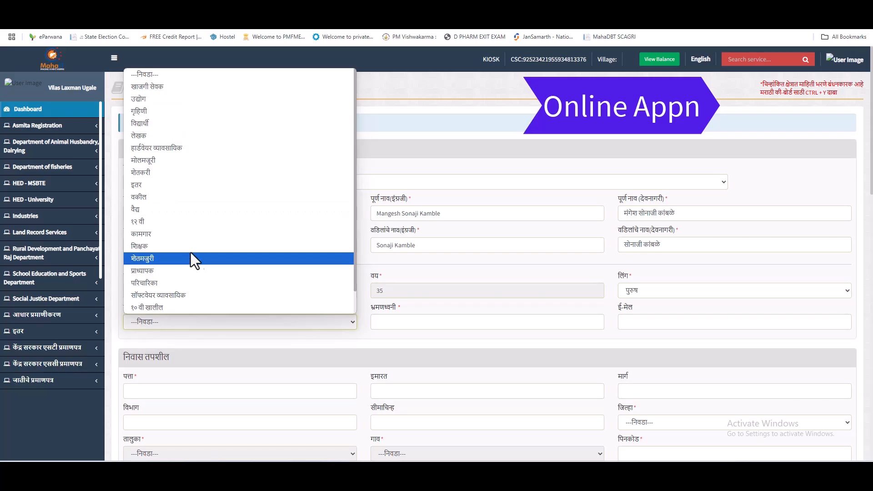
click(149, 178)
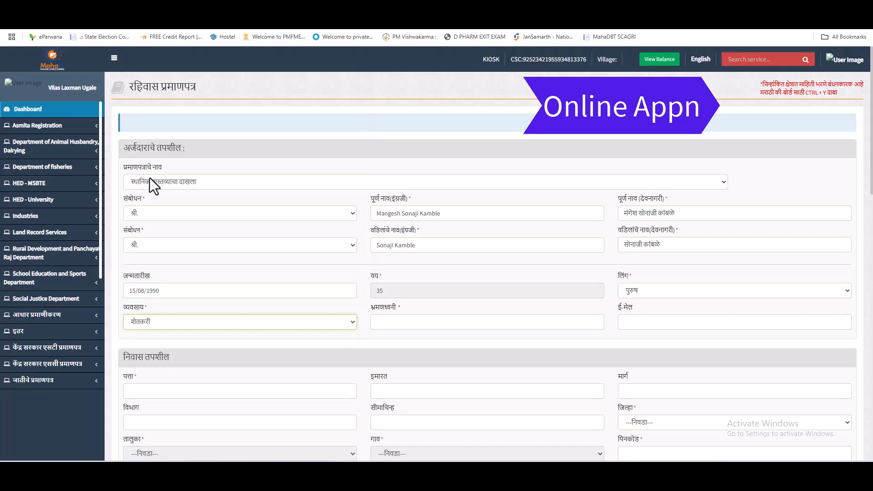
scroll(427, 310, down, 3)
click(405, 186)
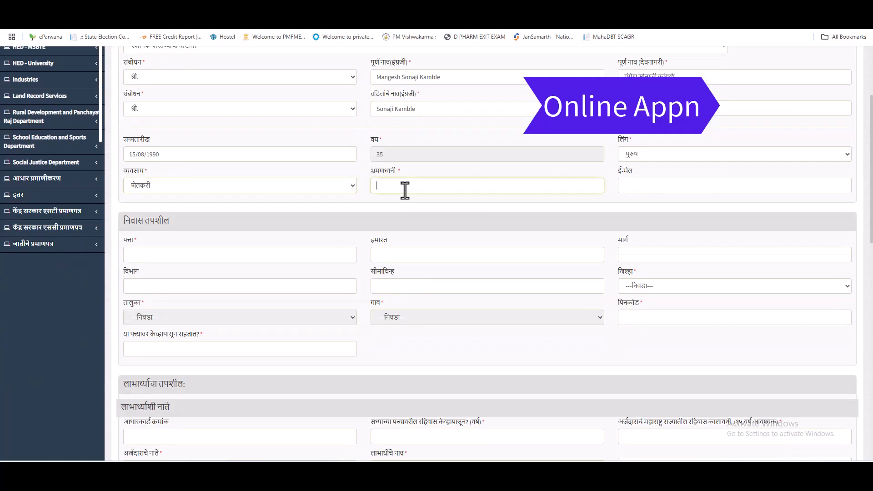
text(8888888888)
click(369, 288)
scroll(256, 285, down, 3)
click(167, 119)
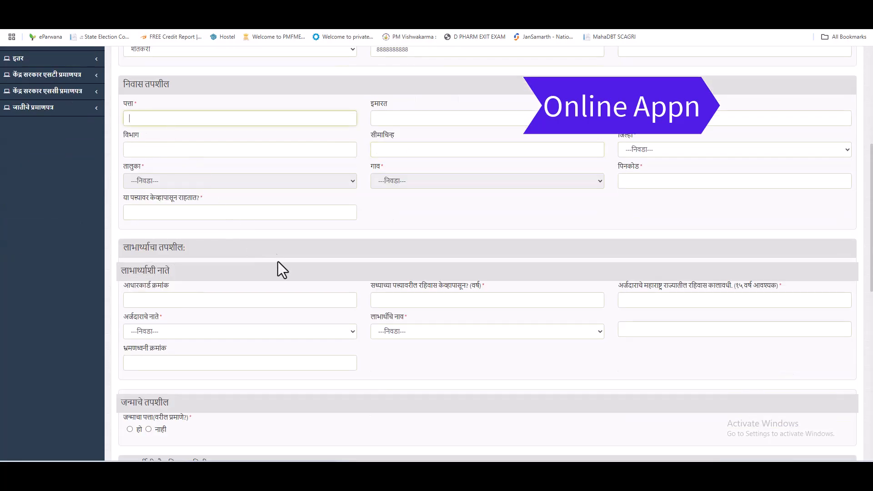
scroll(282, 268, up, 3)
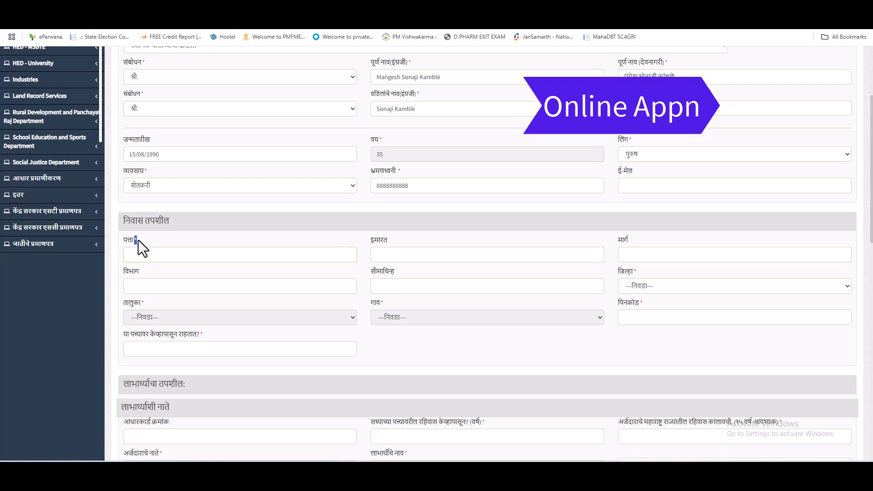
Type the applicant's town into the residence address field.
click(164, 252)
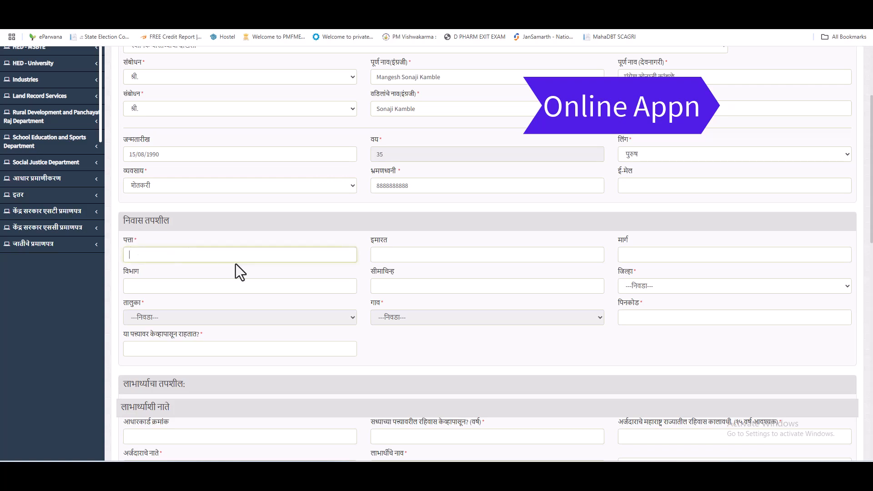
text(majal)
key(BackSpace)
key(BackSpace)
key(BackSpace)
text(ajalgaon)
key(Tab)
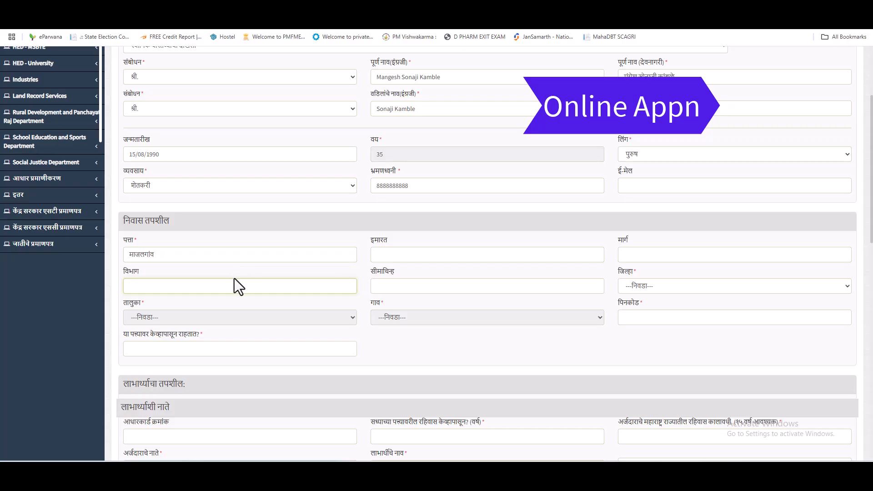
Choose the applicant's district, taluka and village and enter the pincode.
click(662, 286)
scroll(666, 98, down, 5)
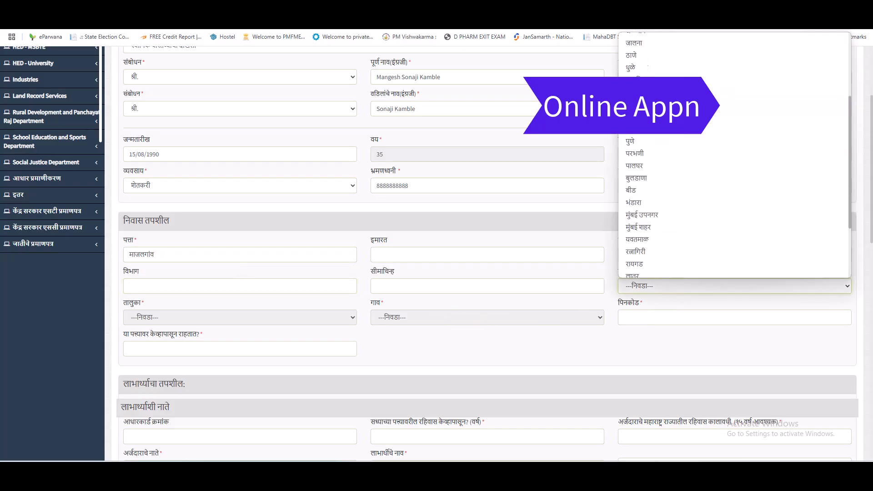
click(666, 98)
click(200, 317)
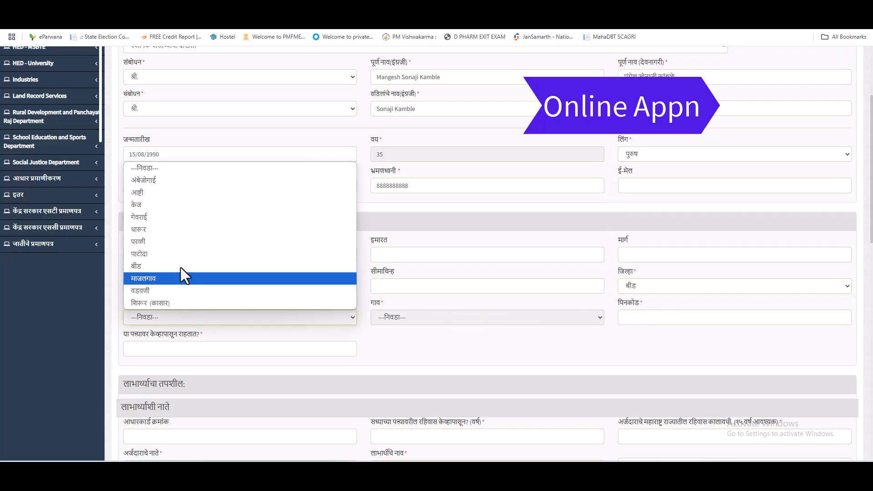
click(160, 278)
click(440, 318)
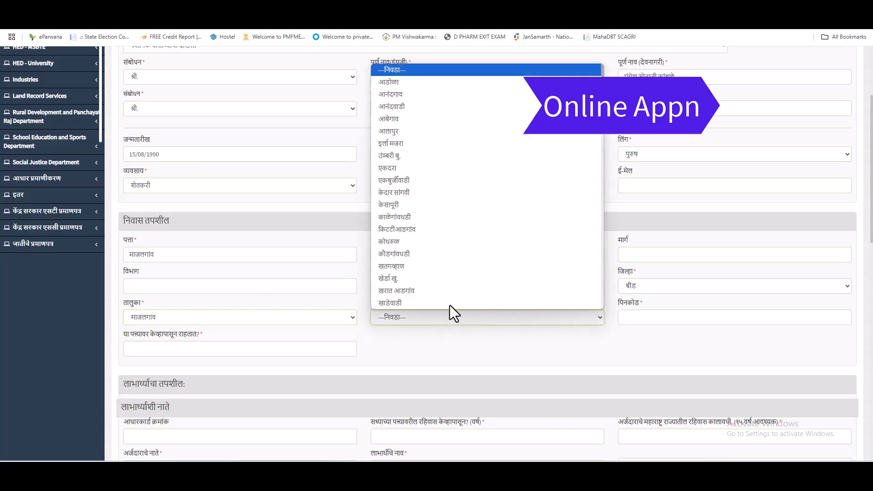
scroll(472, 219, down, 3)
scroll(448, 211, up, 1)
scroll(448, 211, down, 3)
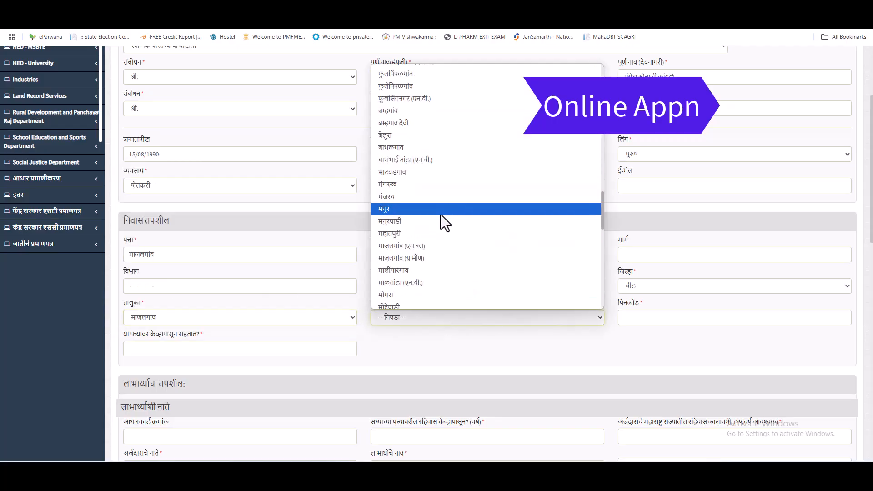
click(429, 248)
click(662, 321)
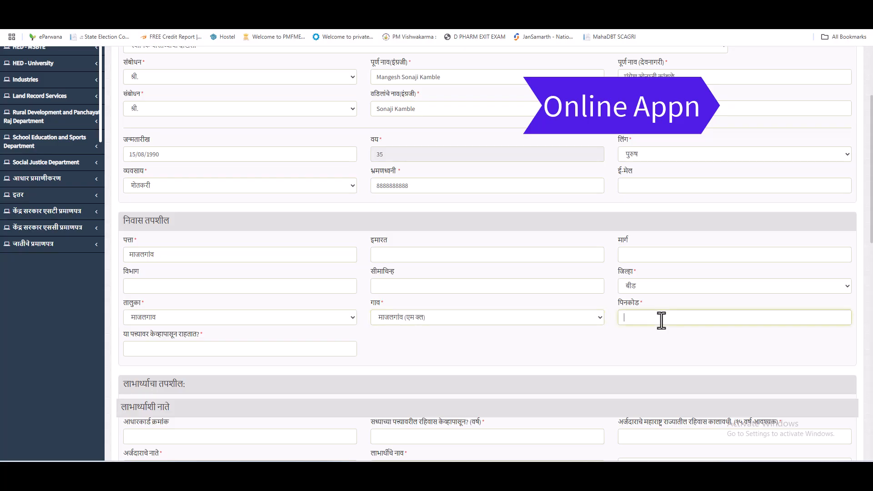
text(431131)
Enter 1990 as the year the applicant has lived at this address since.
scroll(661, 321, down, 3)
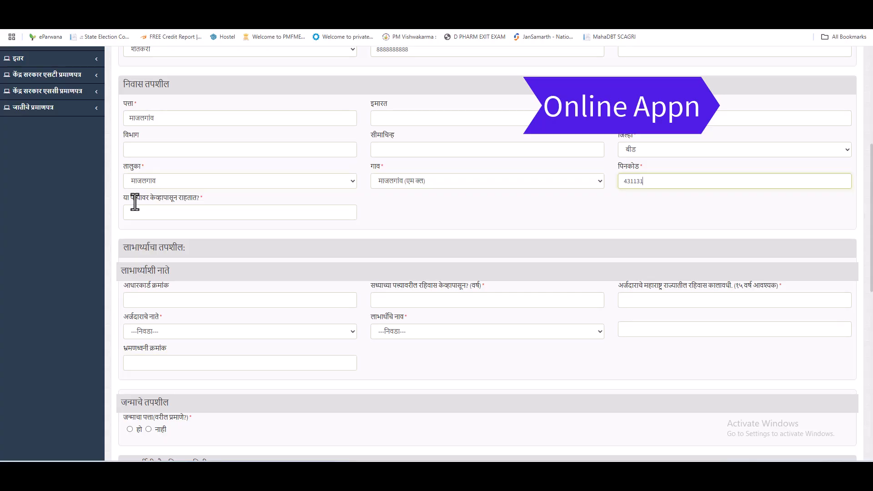
click(225, 212)
scroll(302, 320, up, 5)
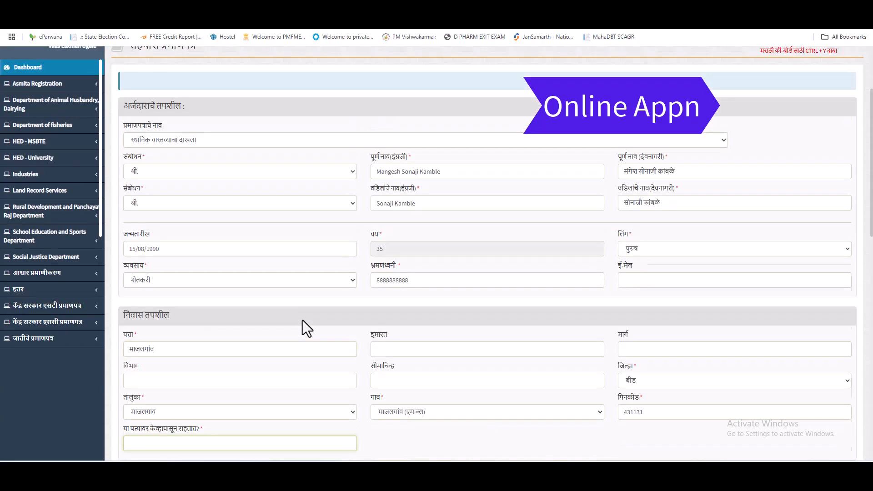
scroll(302, 320, up, 1)
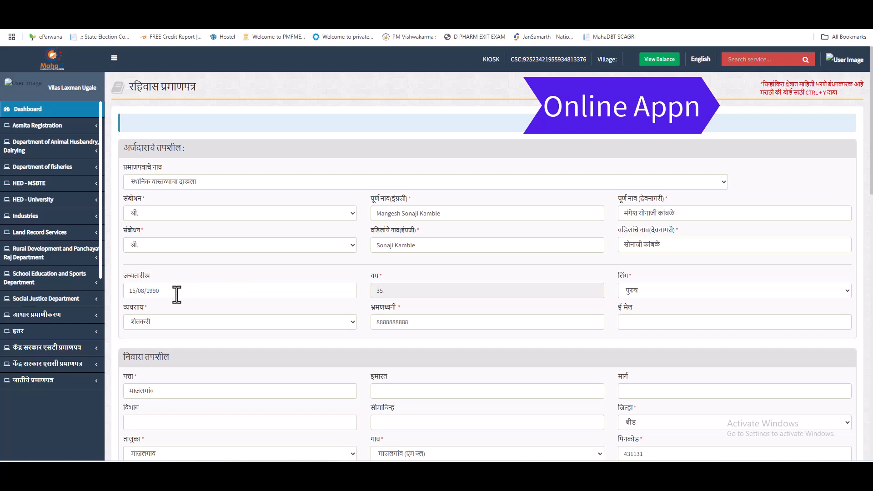
scroll(263, 338, down, 9)
text(1990)
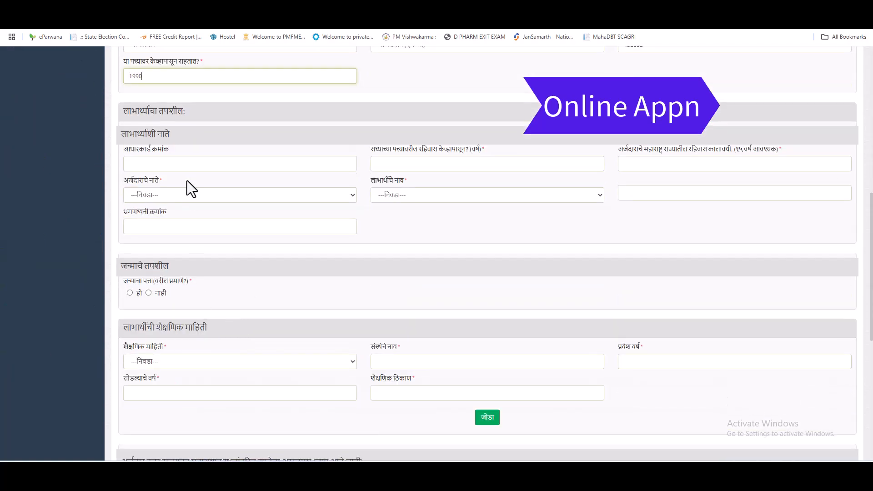
scroll(187, 181, up, 7)
scroll(306, 326, down, 6)
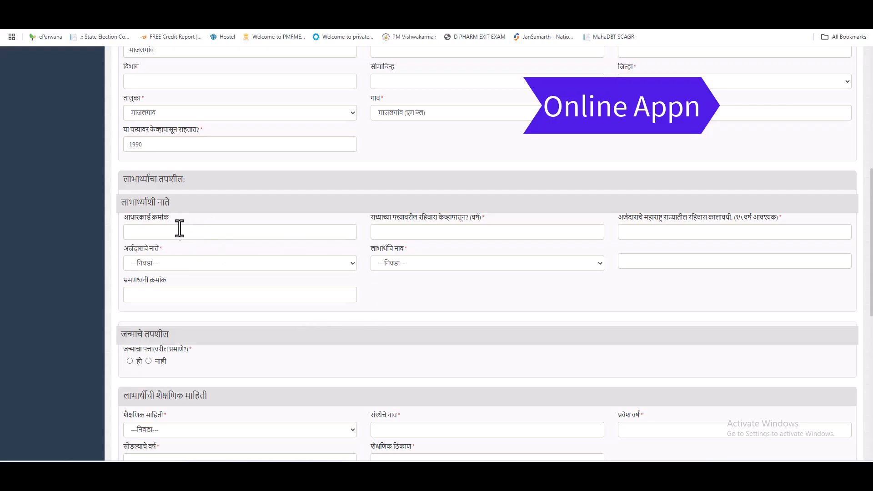
drag(121, 202, 169, 203)
scroll(319, 277, up, 6)
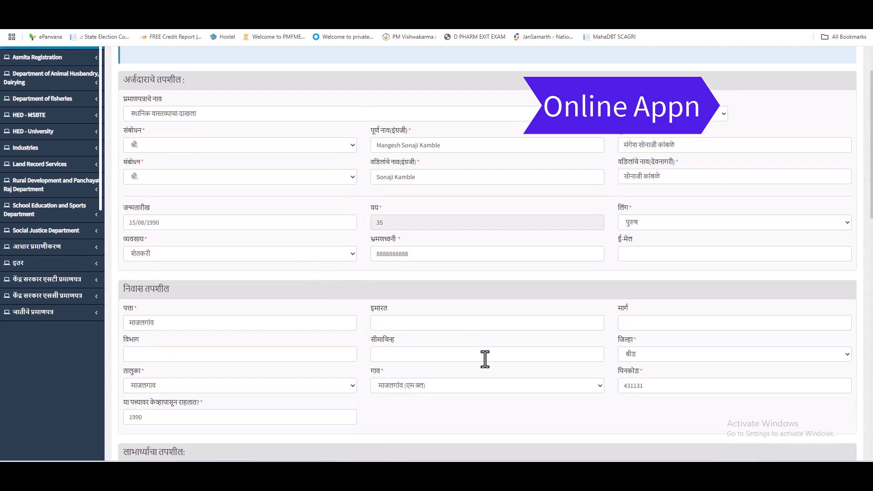
Choose स्वतः as the applicant's relation in the अर्जदाराचे नाते dropdown.
scroll(484, 358, down, 3)
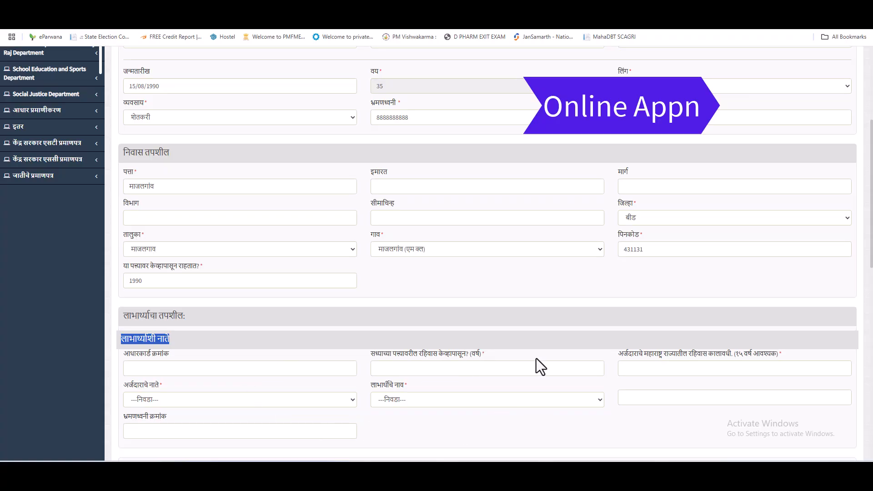
click(171, 403)
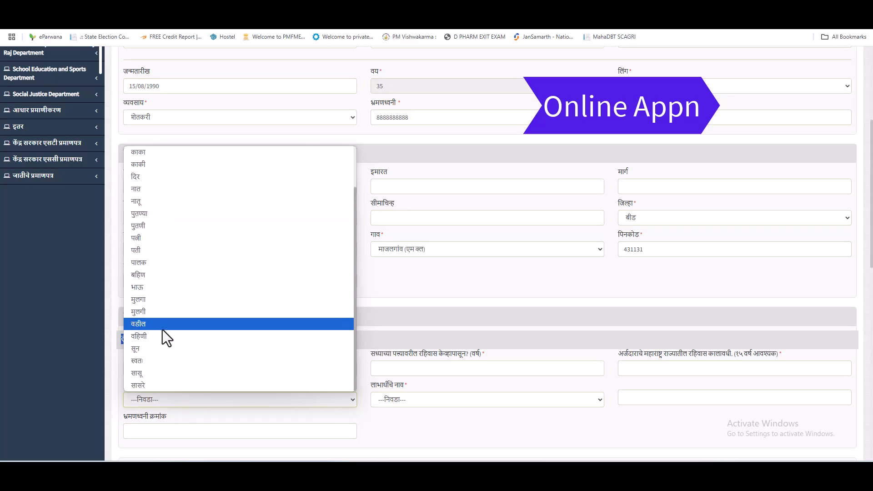
click(148, 362)
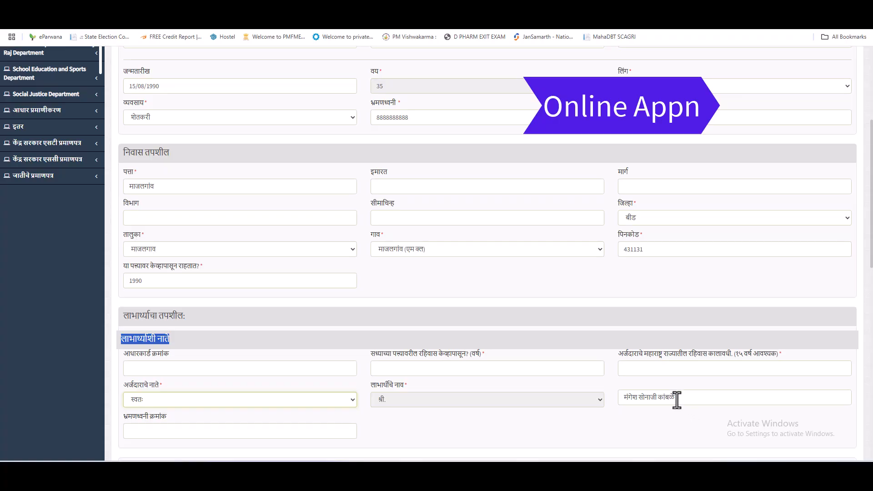
Enter 35 years of residence at the current address and in Maharashtra.
click(414, 368)
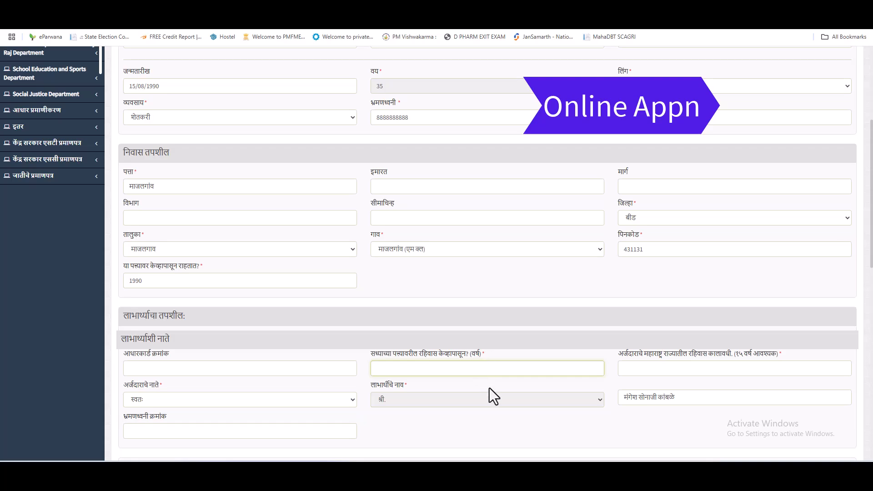
scroll(491, 390, up, 3)
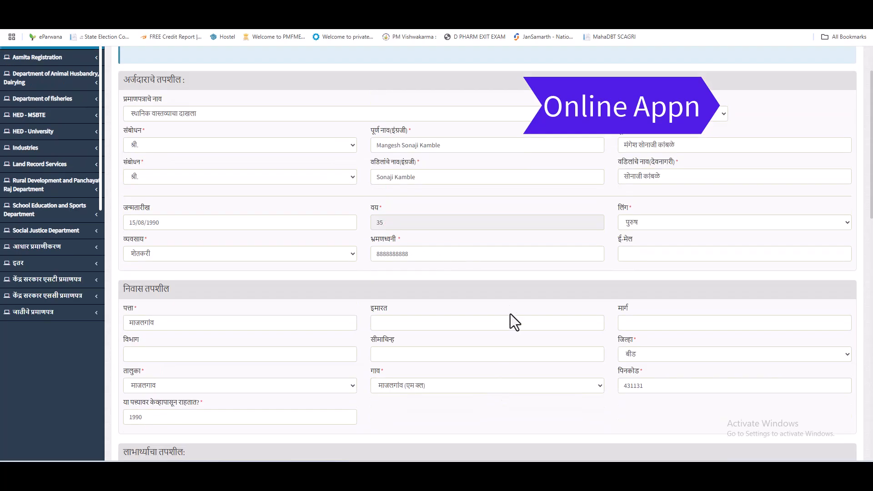
scroll(508, 314, down, 6)
text(35)
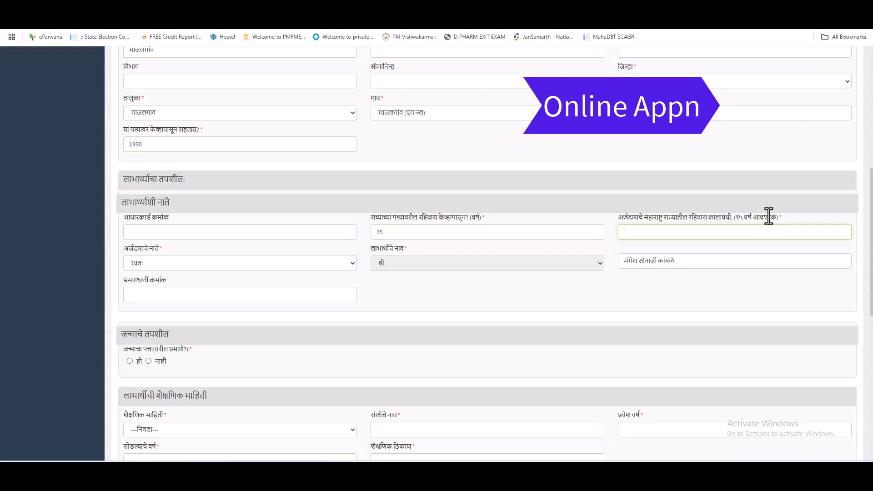
text(35)
key(Tab)
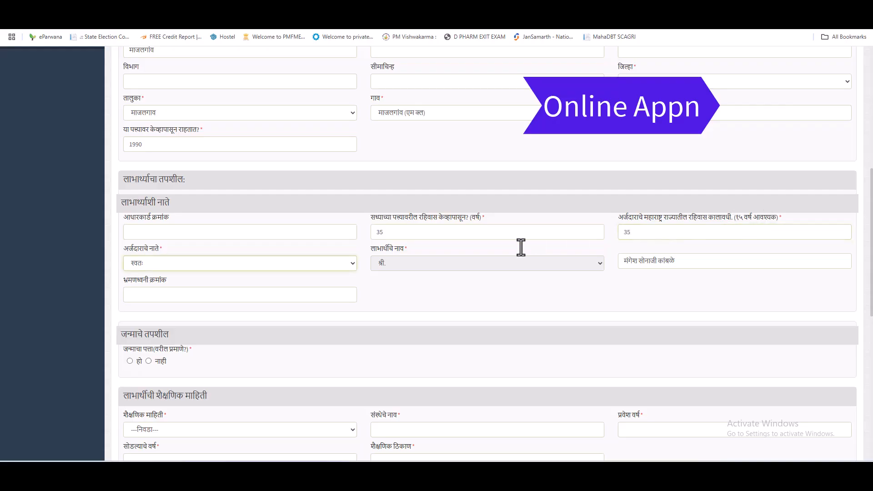
drag(121, 279, 173, 279)
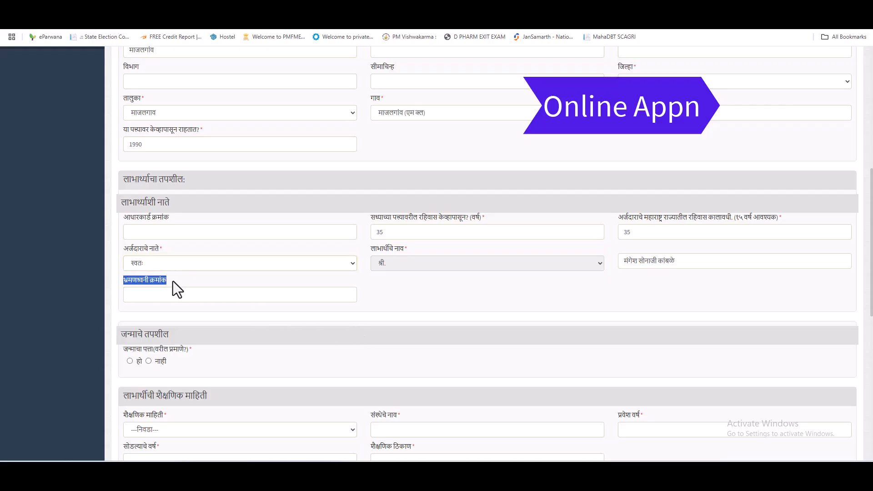
click(173, 280)
scroll(231, 291, down, 3)
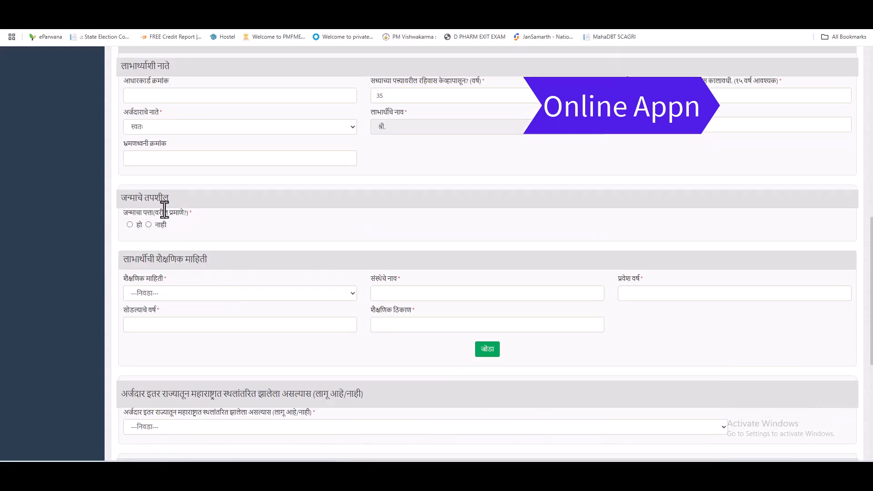
Add निरक्षर as an education entry in the शैक्षणिक माहिती table.
scroll(273, 234, up, 6)
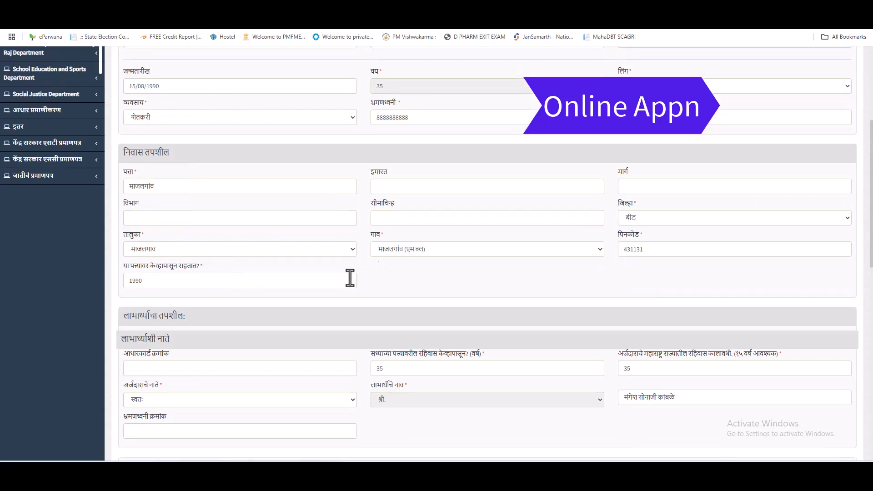
scroll(312, 312, down, 6)
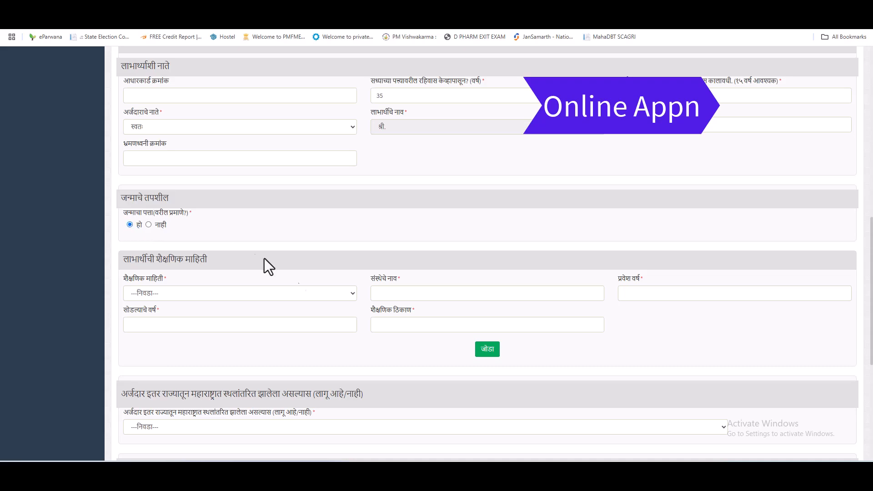
click(184, 293)
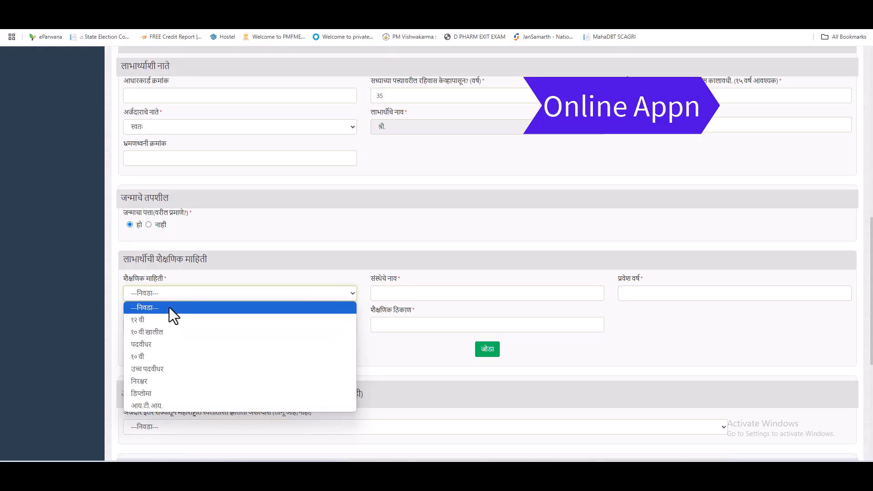
click(179, 383)
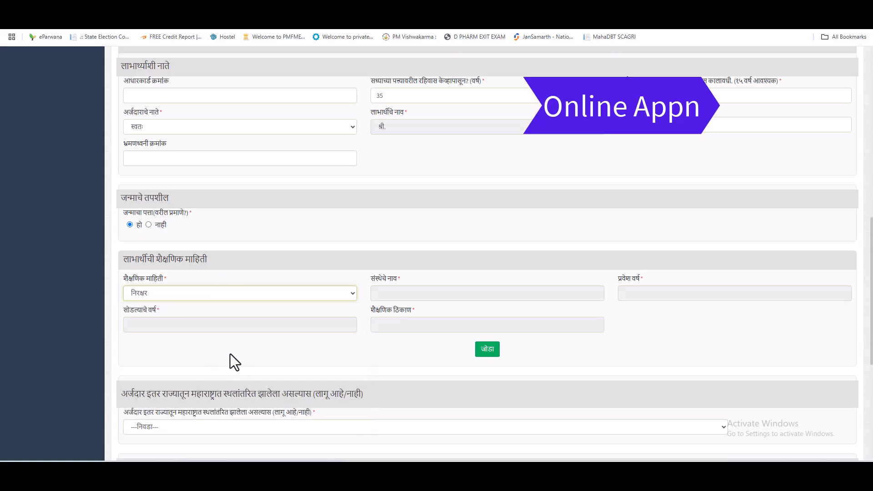
click(489, 351)
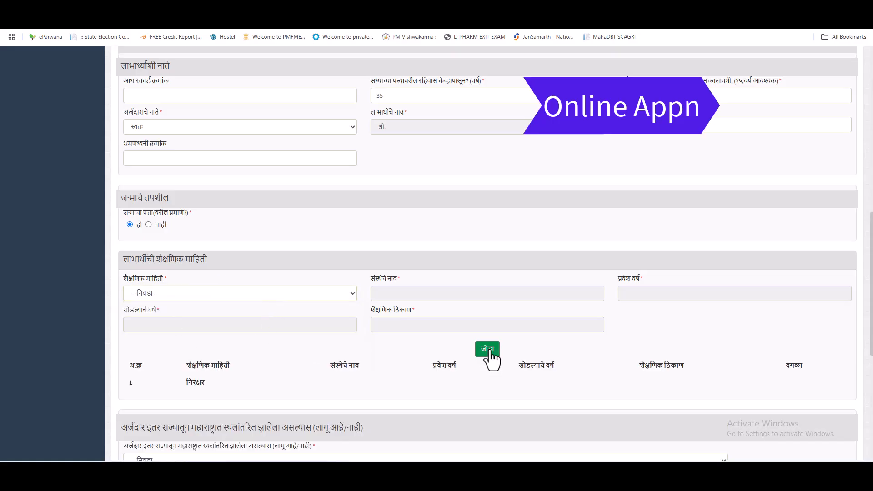
scroll(493, 354, down, 3)
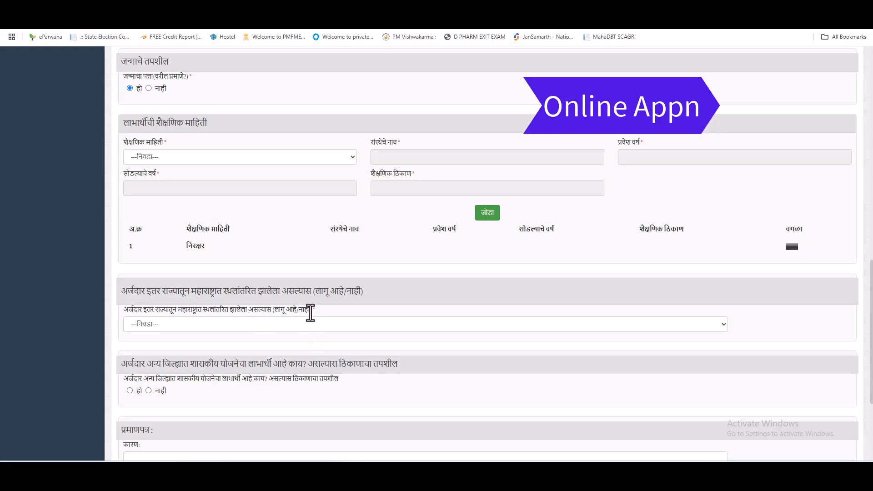
Set migration from another state to नाही and other-district scheme benefits to नाही.
click(178, 324)
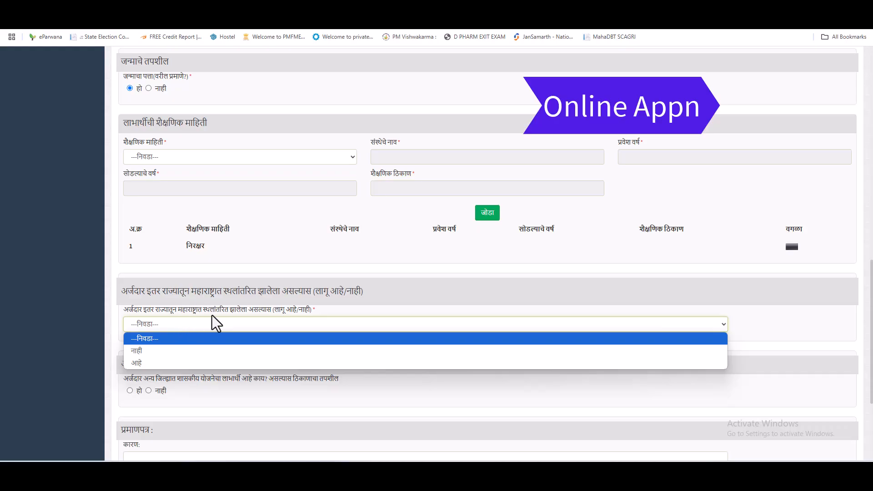
click(148, 351)
scroll(262, 329, down, 3)
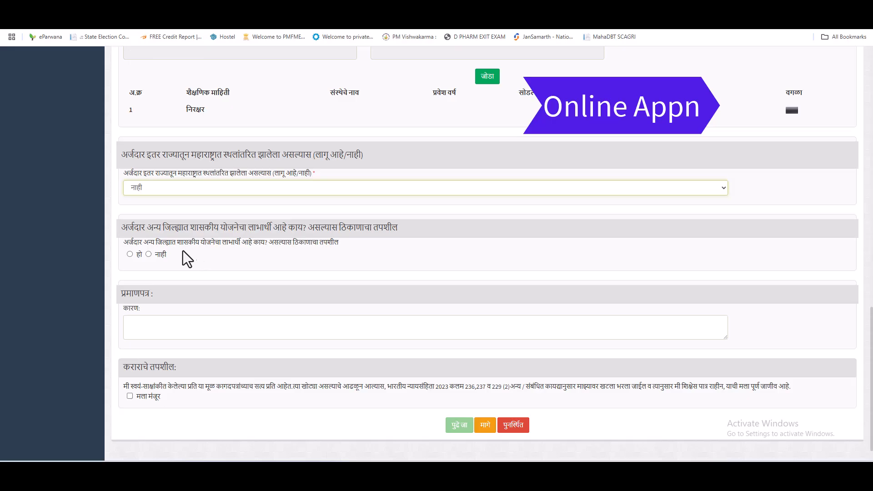
click(129, 254)
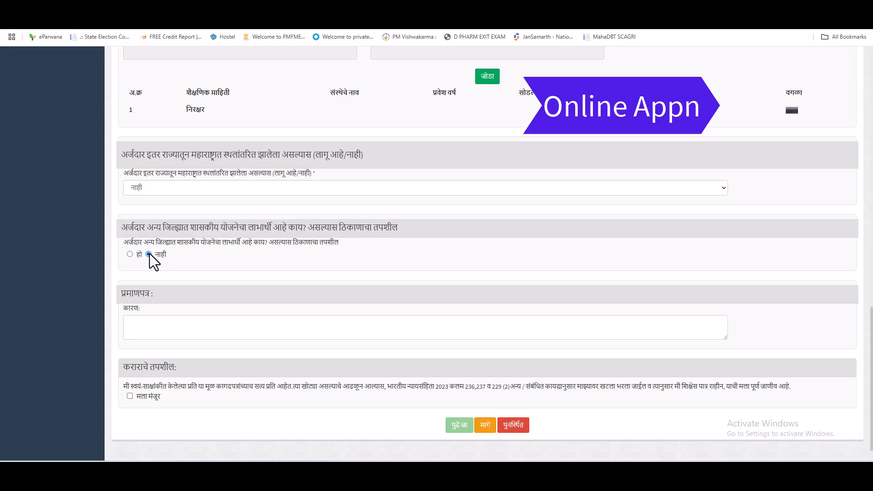
drag(123, 308, 135, 309)
scroll(220, 336, up, 20)
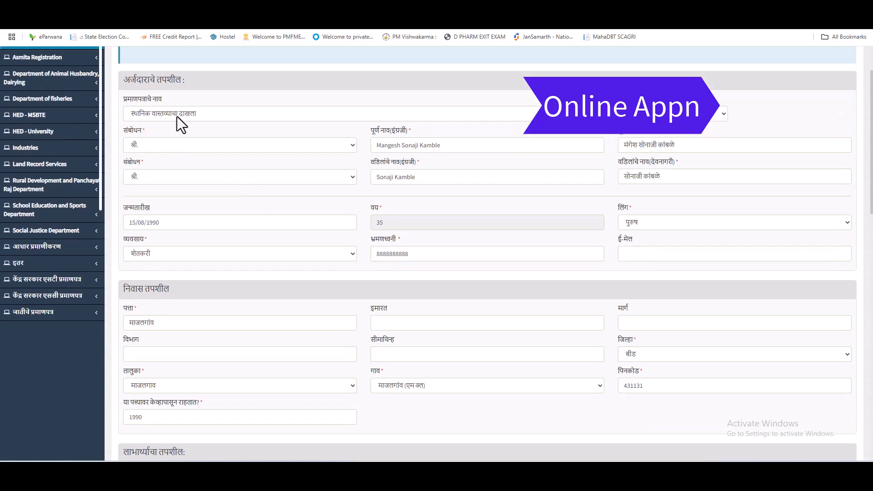
scroll(247, 306, down, 10)
scroll(245, 307, down, 7)
Enter 'bach billa kadhnyasathi' as the certificate reason in the कारण field.
click(179, 304)
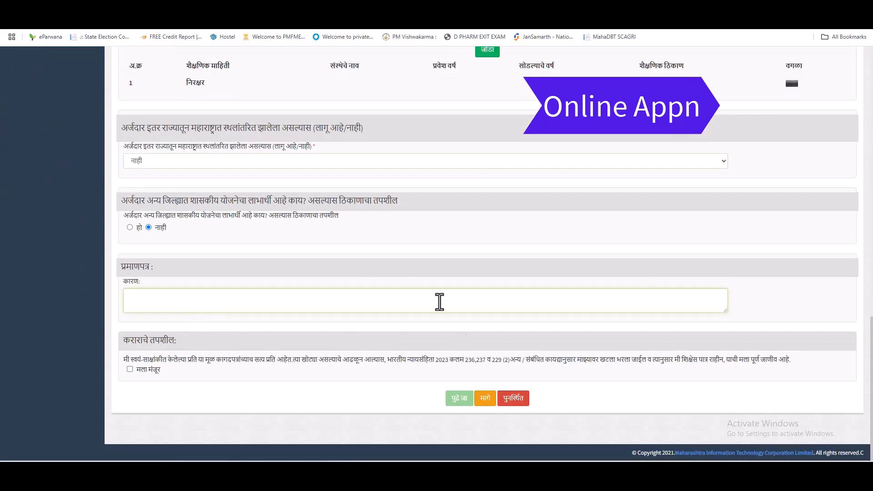
text(bach billa kadhnyasathi)
click(293, 331)
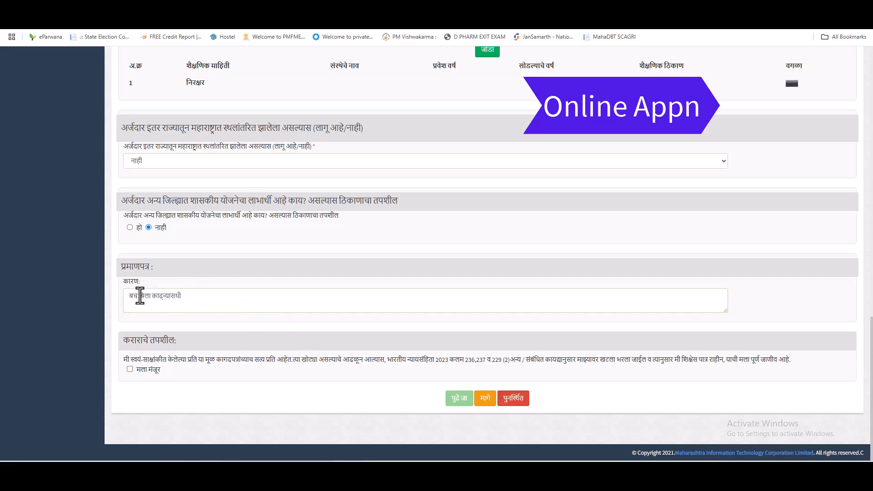
drag(183, 296, 129, 298)
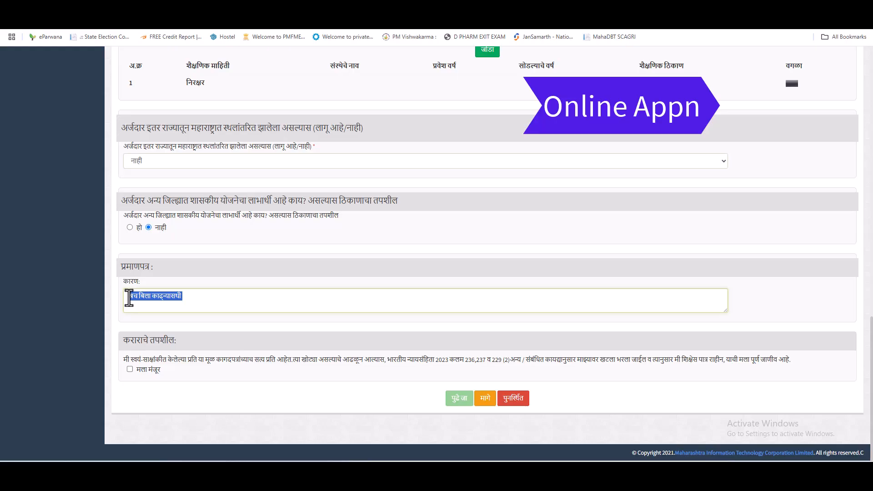
Retype the reason in Marathi as बॅच बिल्ला काढण्यासाठी using the input tools extension.
click(776, 23)
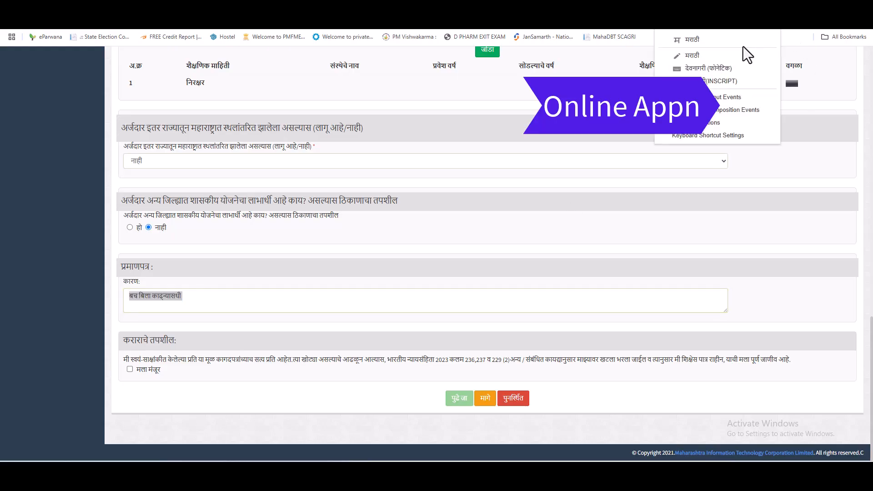
click(727, 42)
text(bach)
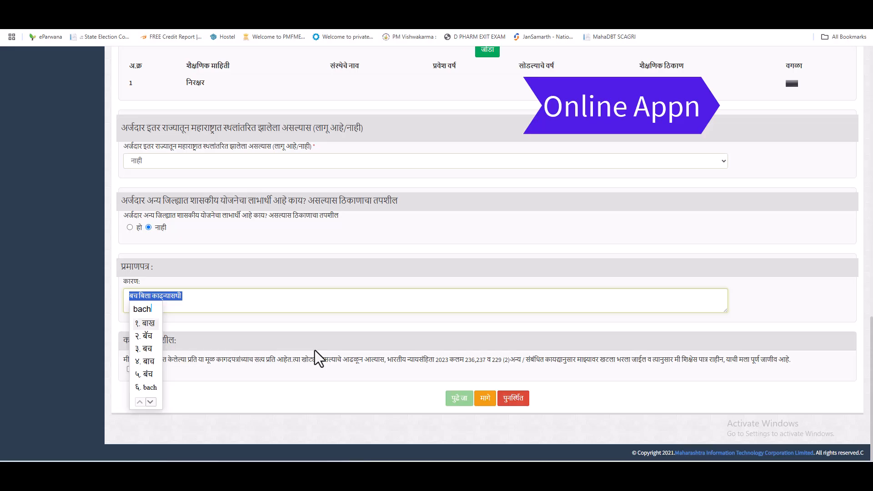
key(Down)
key(space)
text(billa)
key(space)
text(ka)
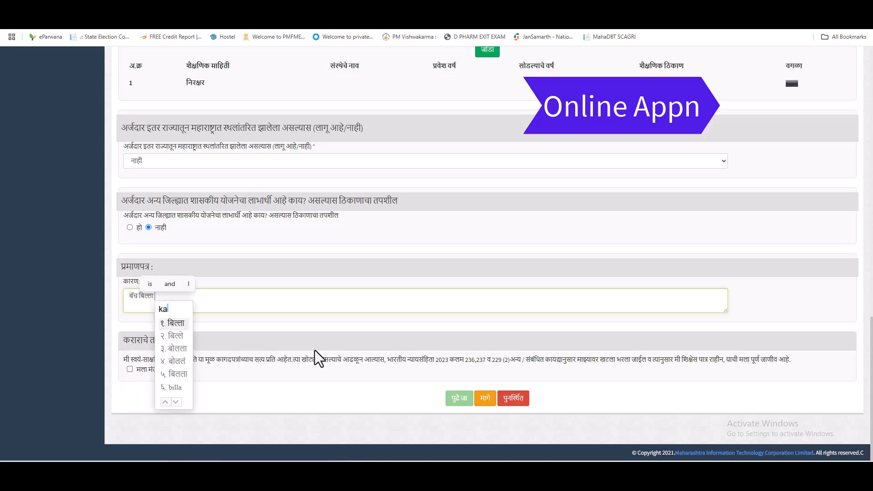
text(dhnyasathi)
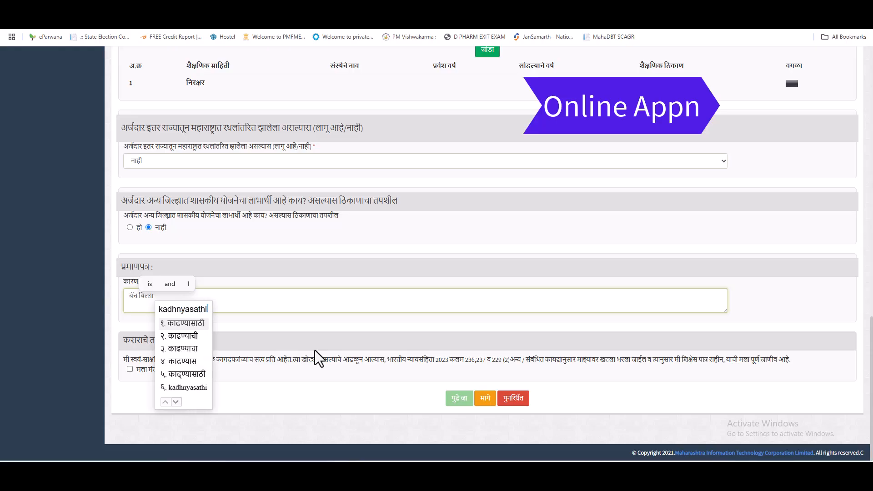
key(space)
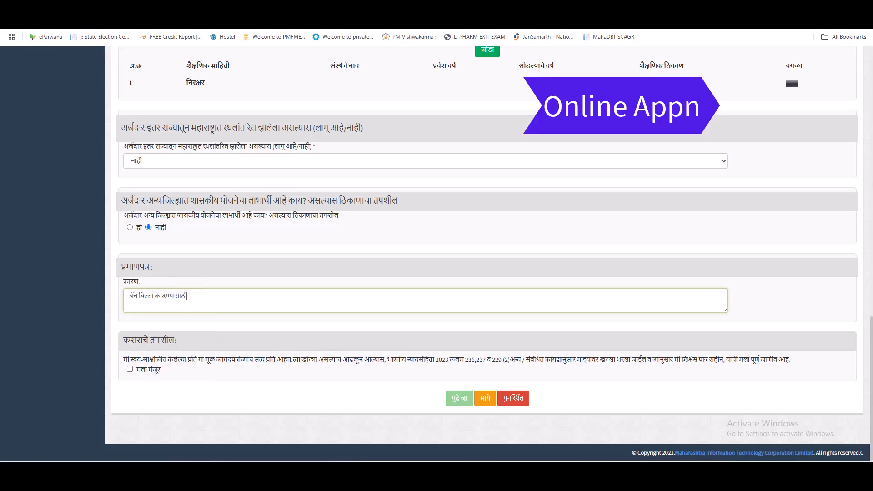
click(769, 30)
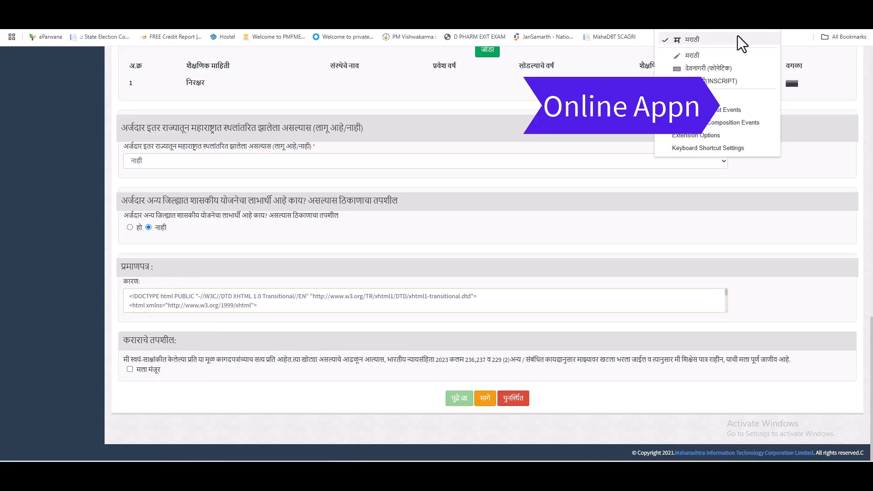
click(738, 37)
Clear the stray pasted HTML from the कारण box, keeping the Marathi reason.
scroll(383, 304, down, 3)
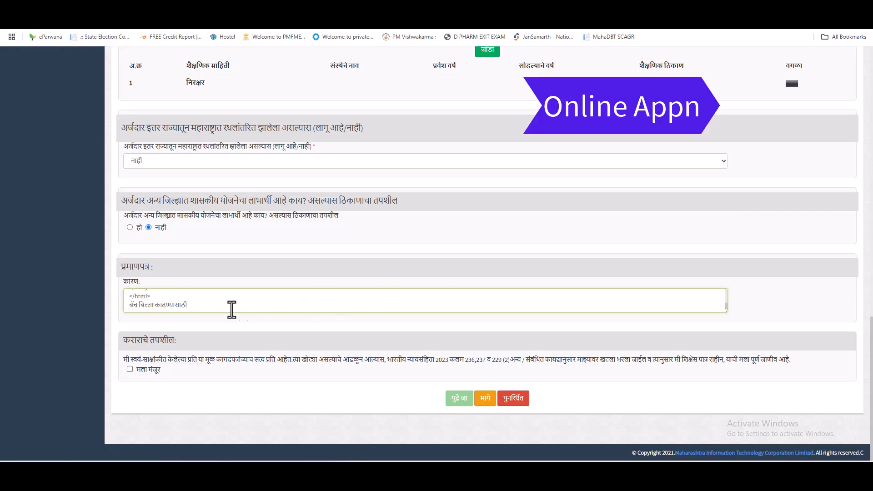
drag(128, 304, 286, 306)
key(ctrl+c)
key(BackSpace)
key(ctrl+a)
key(BackSpace)
key(ctrl+v)
click(266, 323)
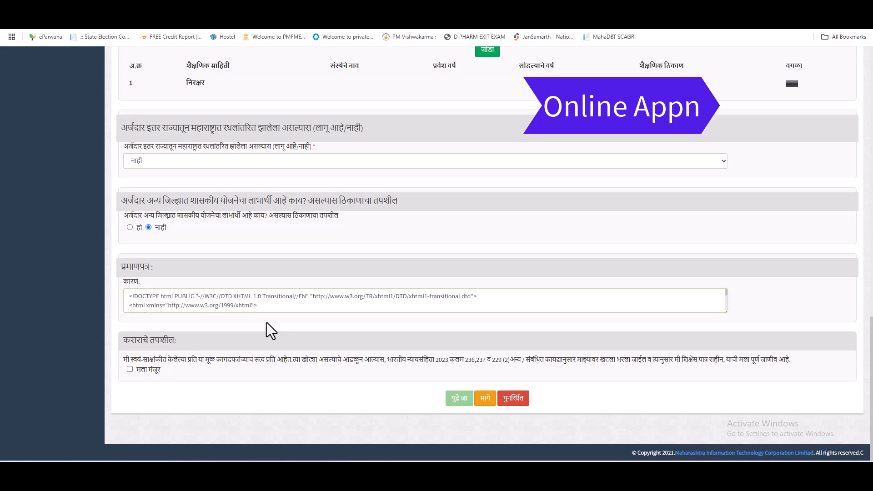
key(ctrl+a)
click(250, 302)
key(ctrl+a)
key(BackSpace)
key(ctrl+v)
click(221, 345)
click(275, 308)
key(ctrl+a)
key(BackSpace)
key(ctrl+v)
Tick मला मंजूर, delete the remaining HTML from the reason, and proceed.
click(130, 369)
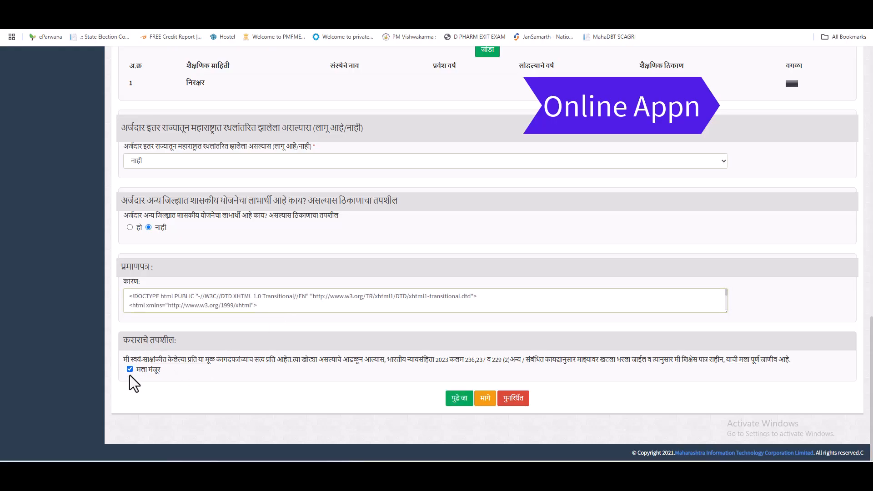
click(127, 296)
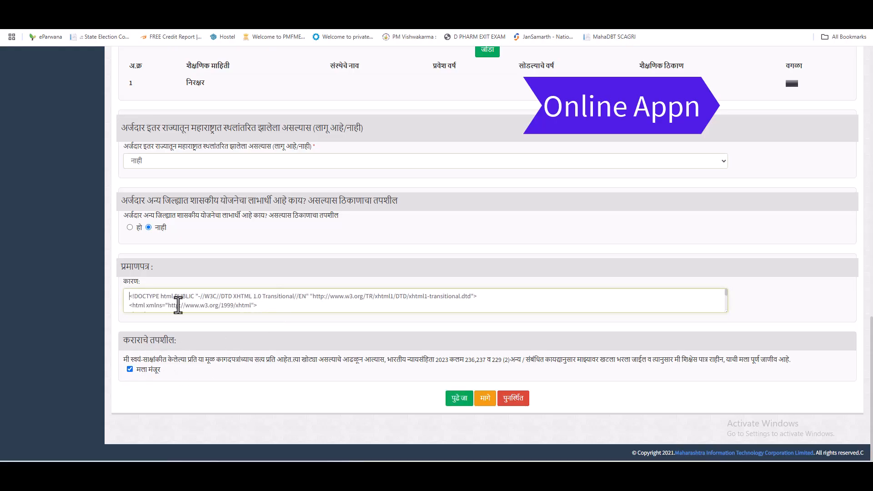
key(Delete)
key(Delete)
key(Delete)
key(Delete)
key(Delete)
key(Delete)
key(Delete)
key(Delete)
key(Delete)
key(Delete)
key(Delete)
key(Delete)
key(Delete)
key(Delete)
key(Delete)
key(Delete)
key(Delete)
key(Delete)
key(Delete)
key(Delete)
scroll(256, 306, down, 5)
shift+click(160, 299)
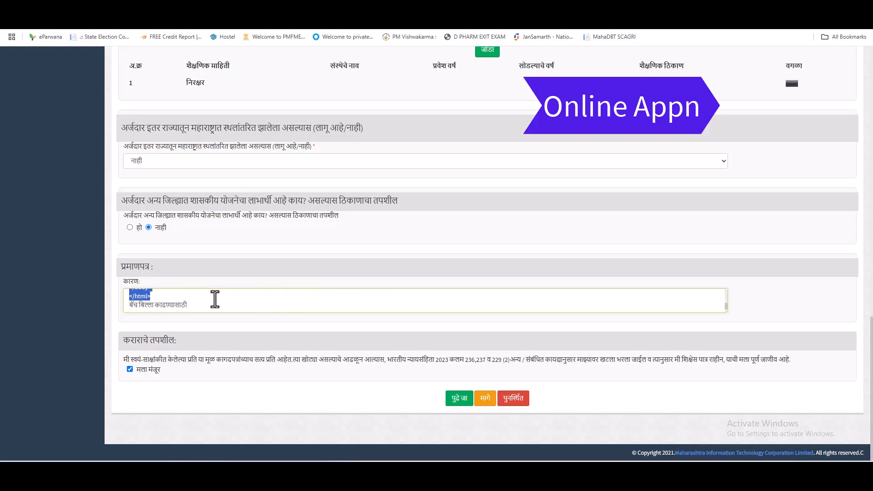
key(Delete)
key(Delete)
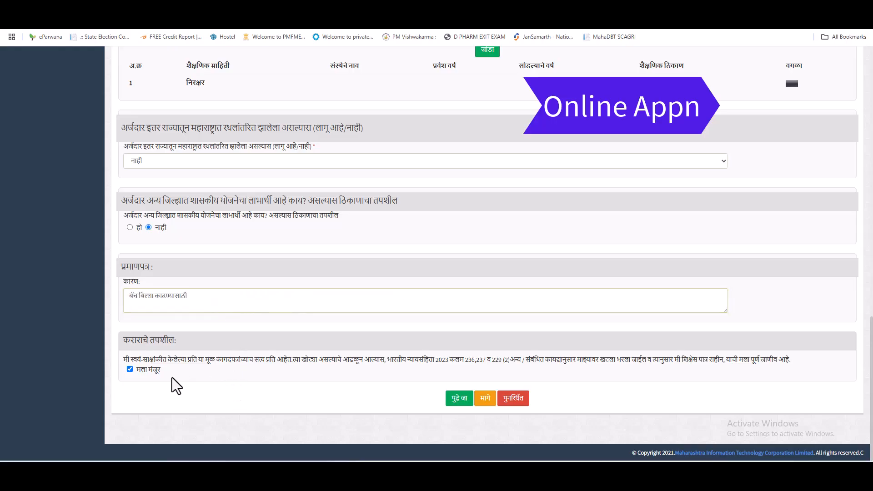
click(459, 403)
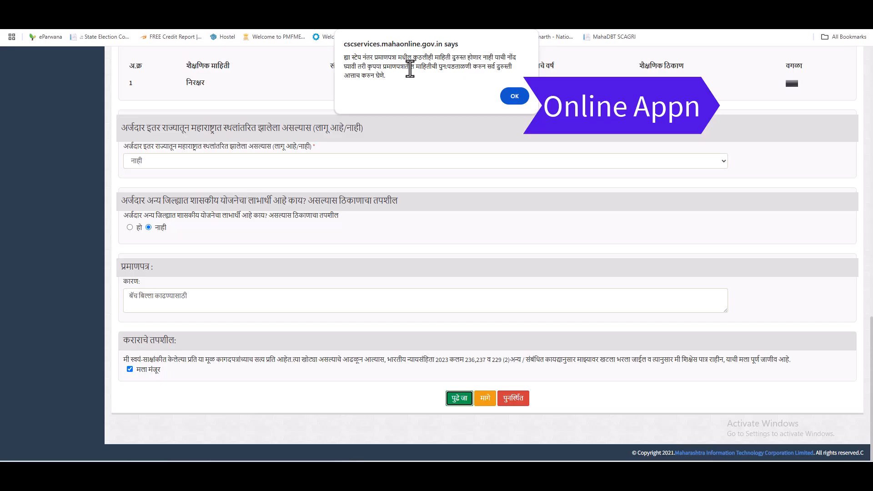
Acknowledge the review warning and save the application with पुढे जा.
click(514, 96)
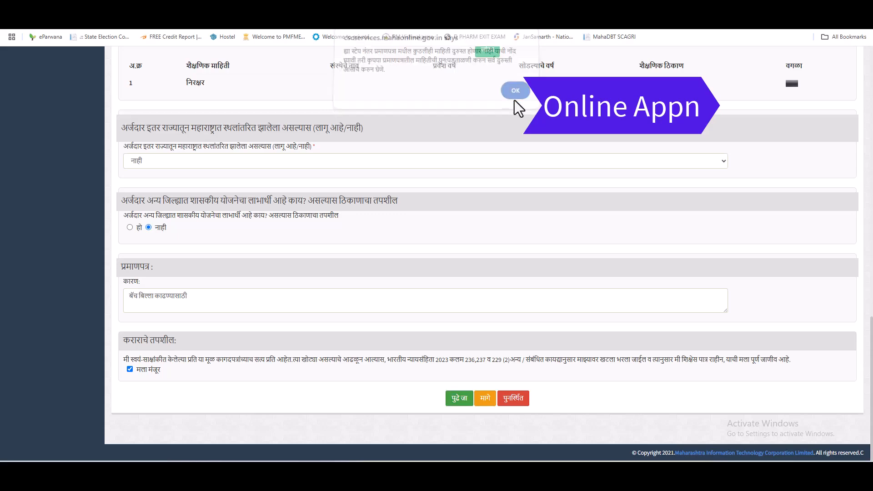
click(459, 400)
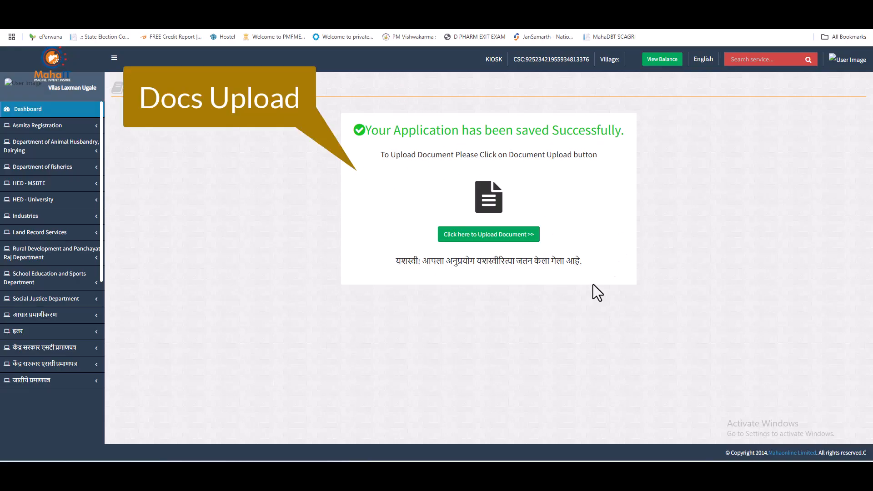
Attach doc.jpg as the आधार कार्ड document.
click(483, 241)
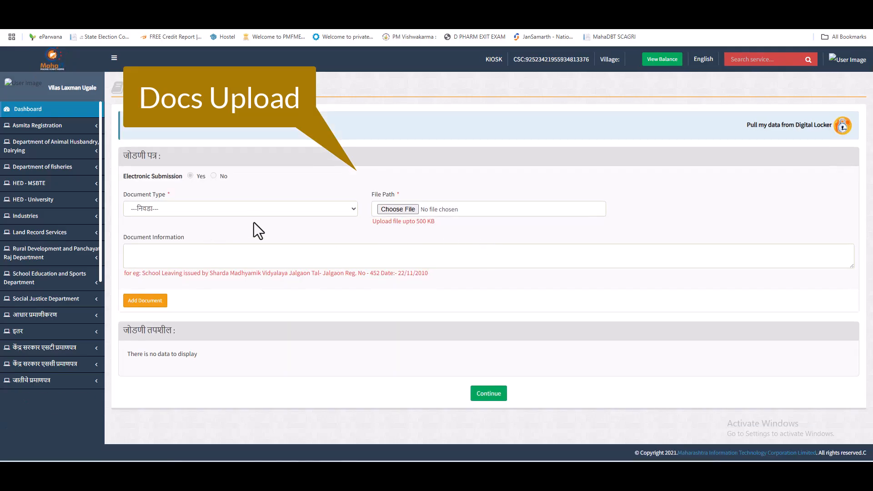
click(258, 216)
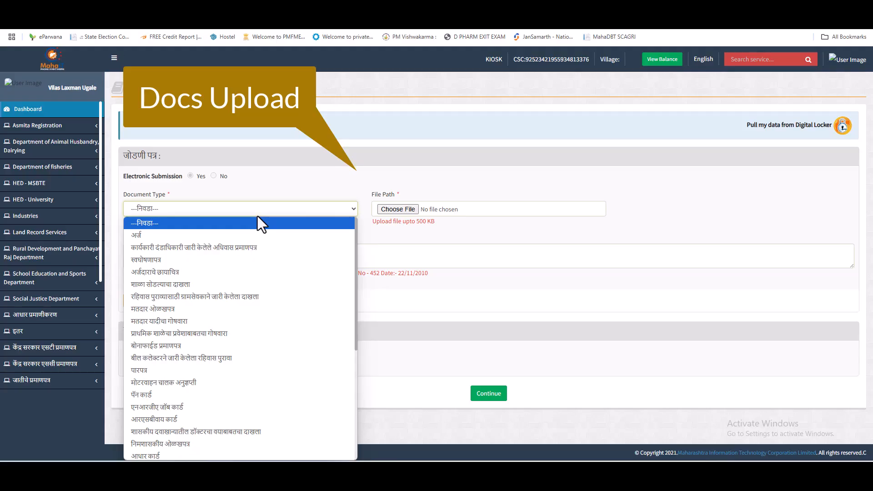
key(Down)
key(Down)
key(Down)
click(566, 477)
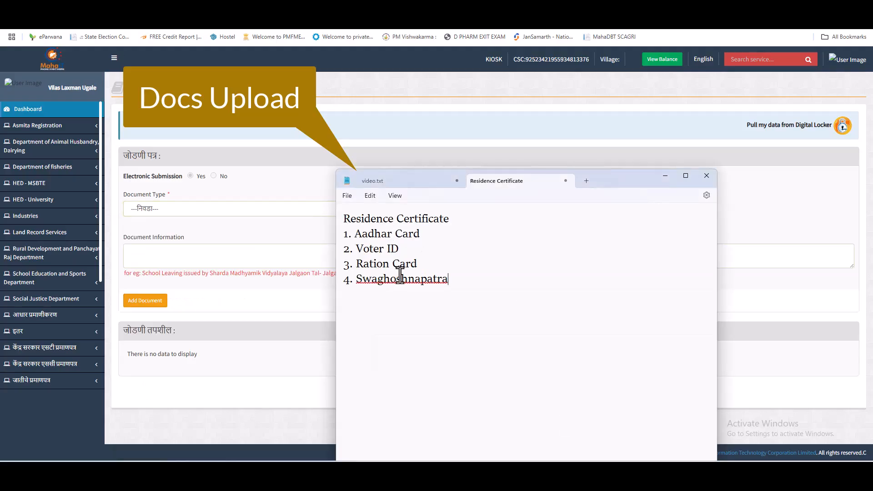
click(214, 200)
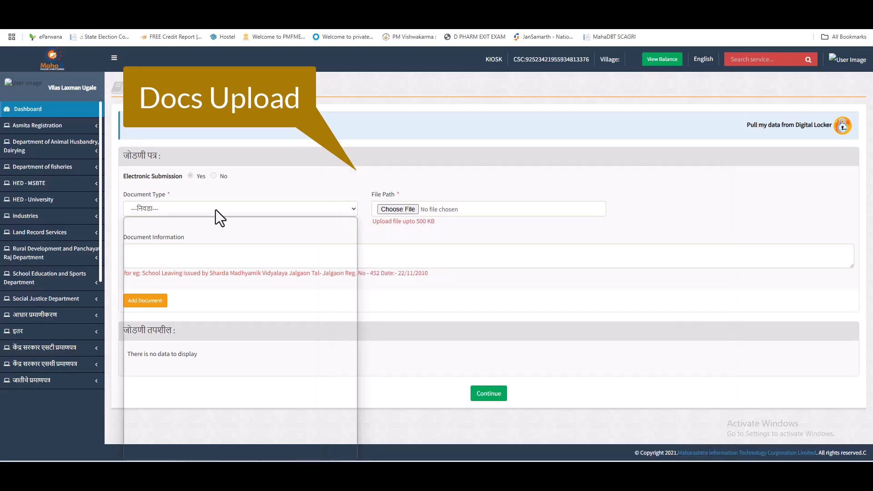
click(215, 209)
scroll(218, 300, down, 3)
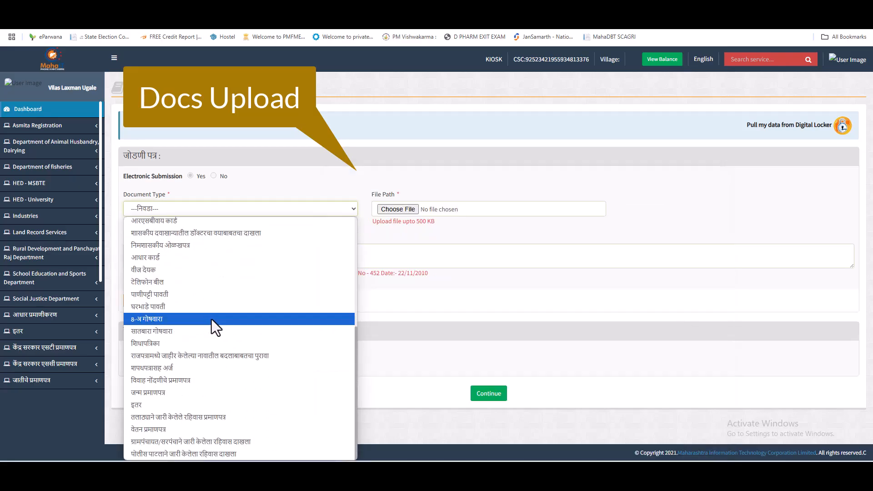
scroll(182, 307, up, 5)
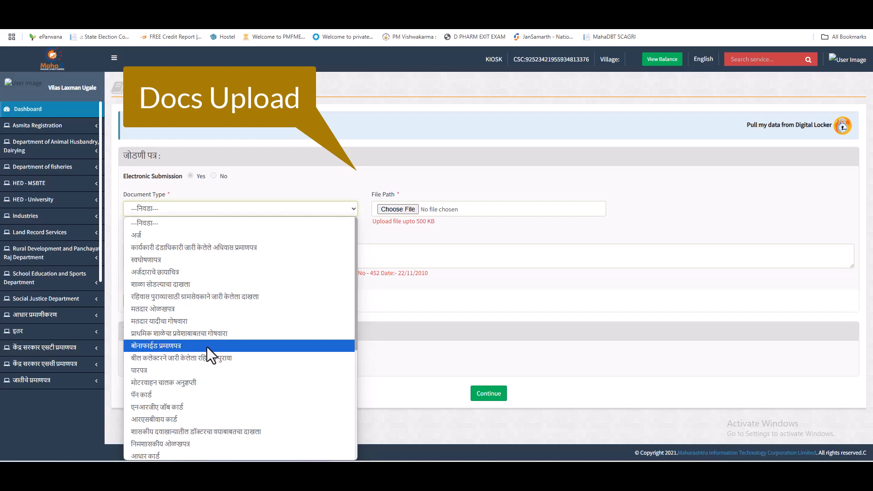
click(171, 456)
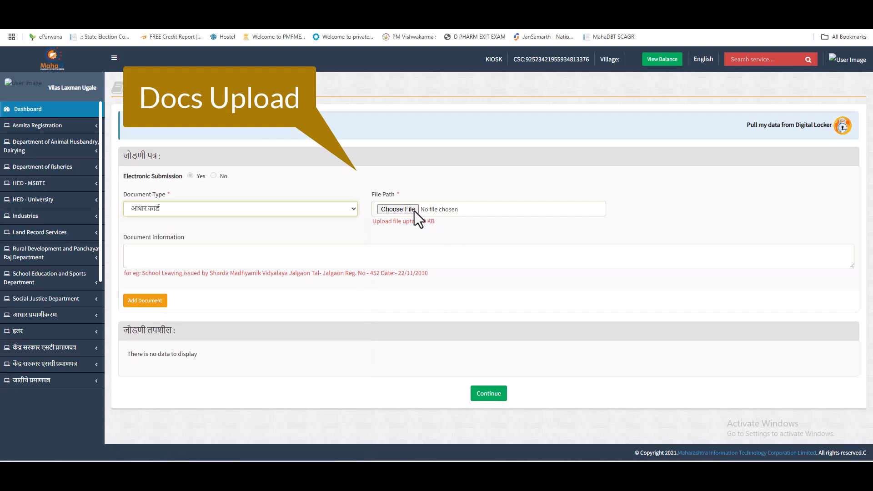
click(401, 207)
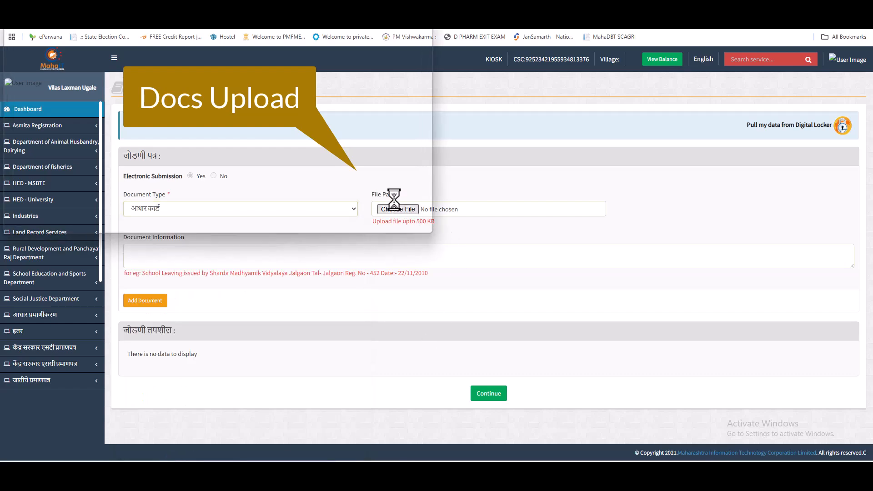
double_click(156, 75)
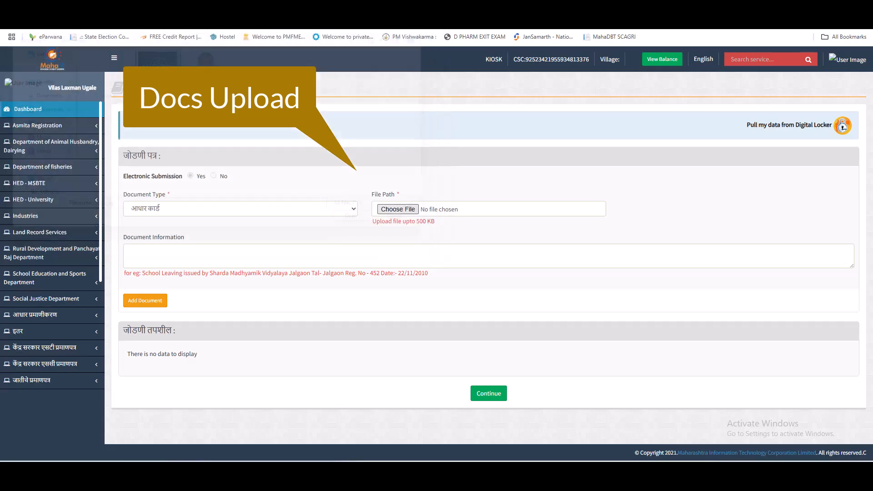
click(137, 300)
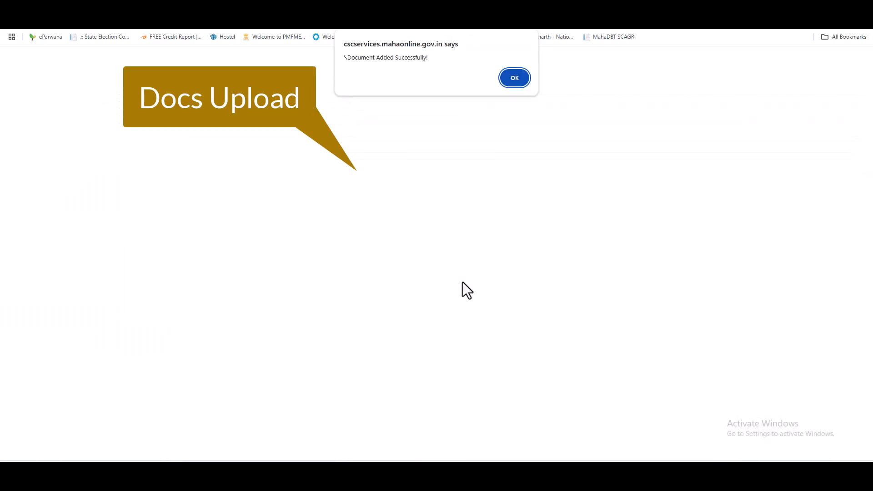
click(515, 72)
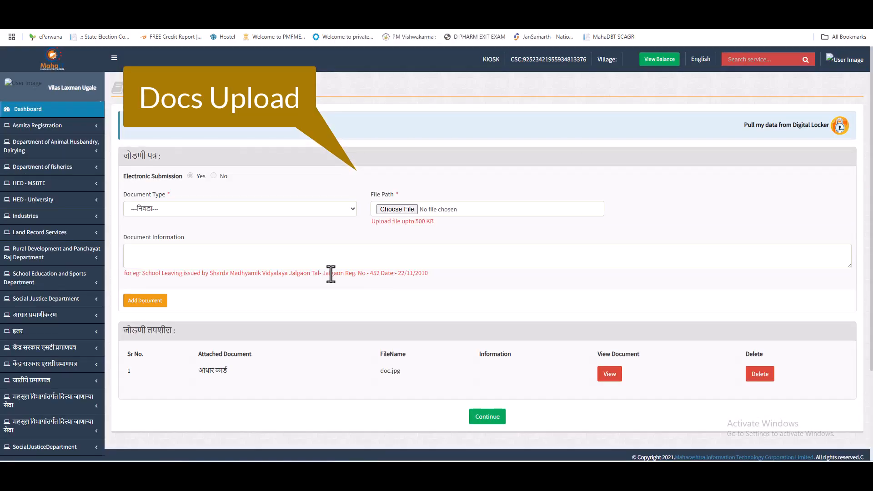
Attach doc.jpg as the मतदार ओळखपत्र document.
click(207, 203)
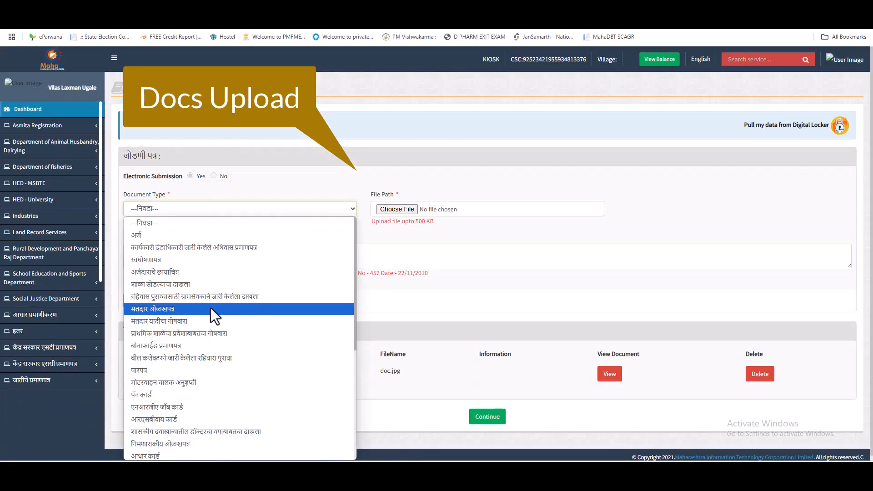
click(170, 310)
click(400, 213)
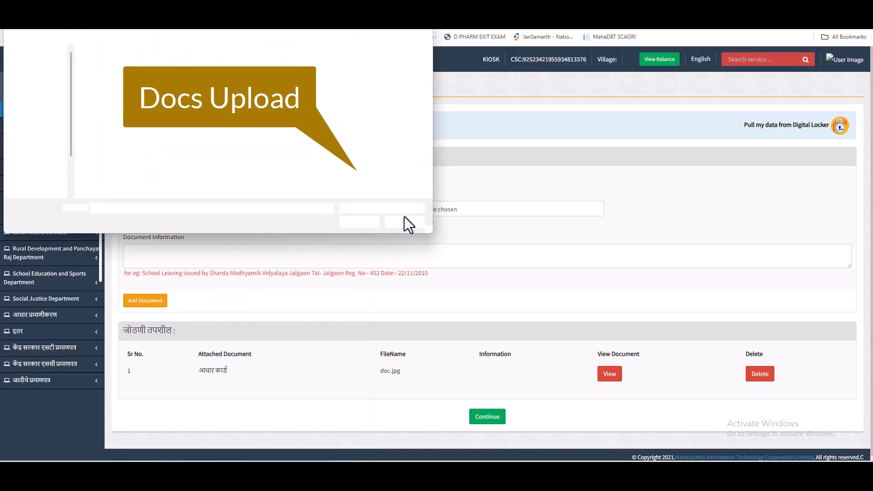
double_click(154, 63)
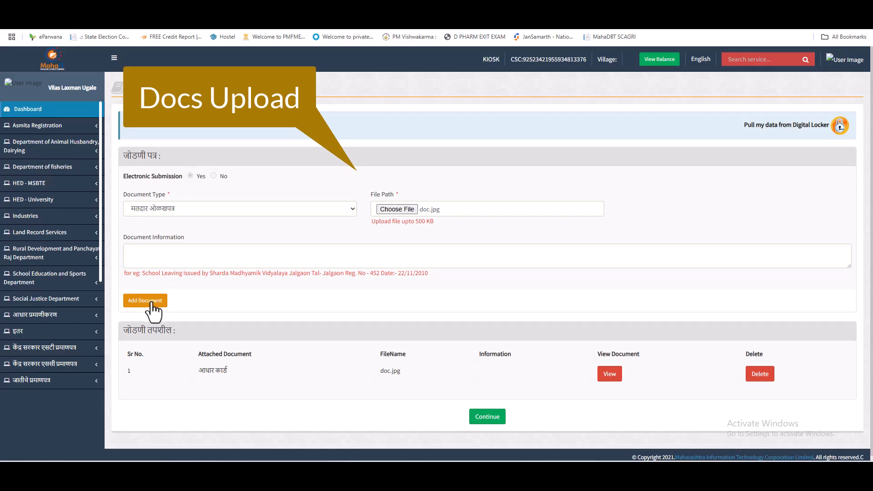
click(151, 302)
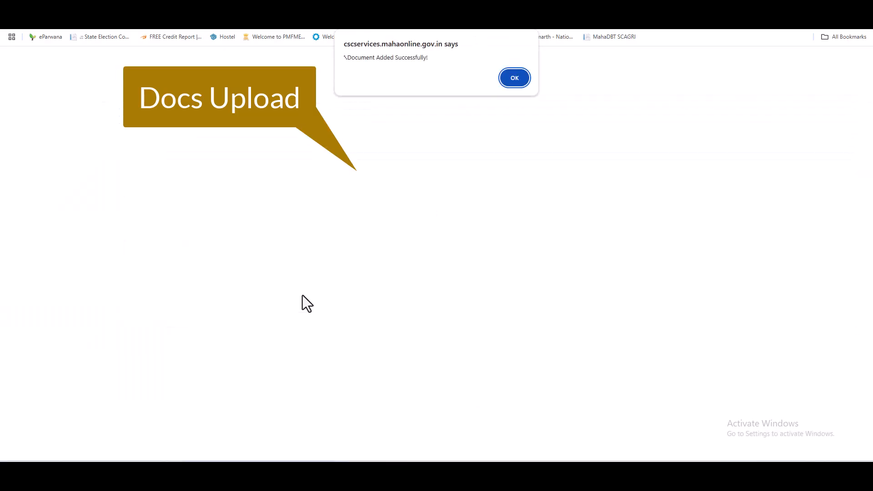
click(514, 78)
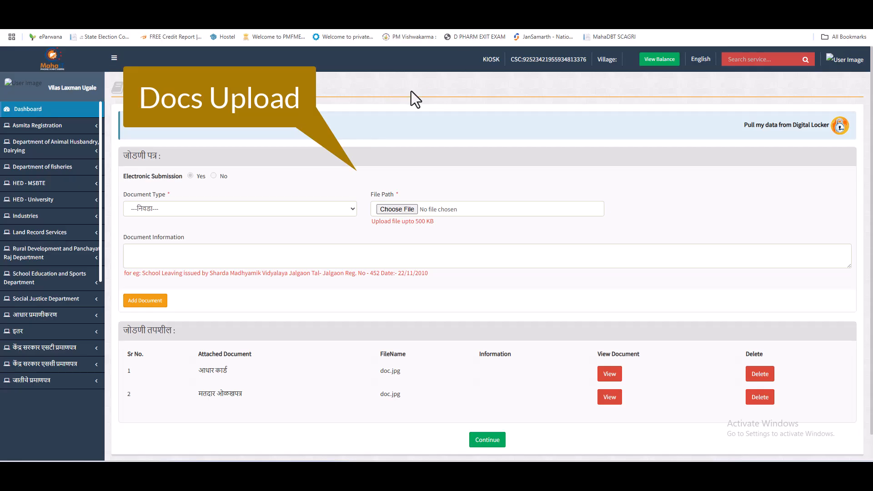
Attach doc.jpg as the शिधापत्रिका (ration card) document.
click(217, 208)
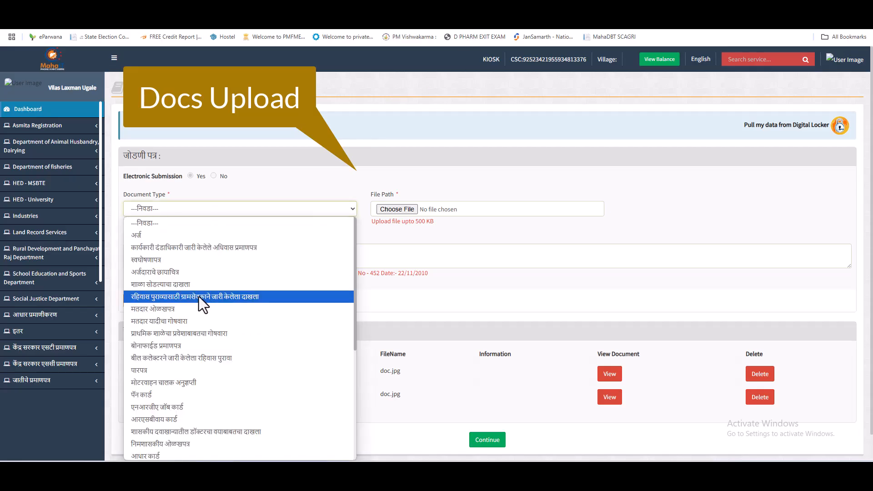
scroll(201, 295, down, 4)
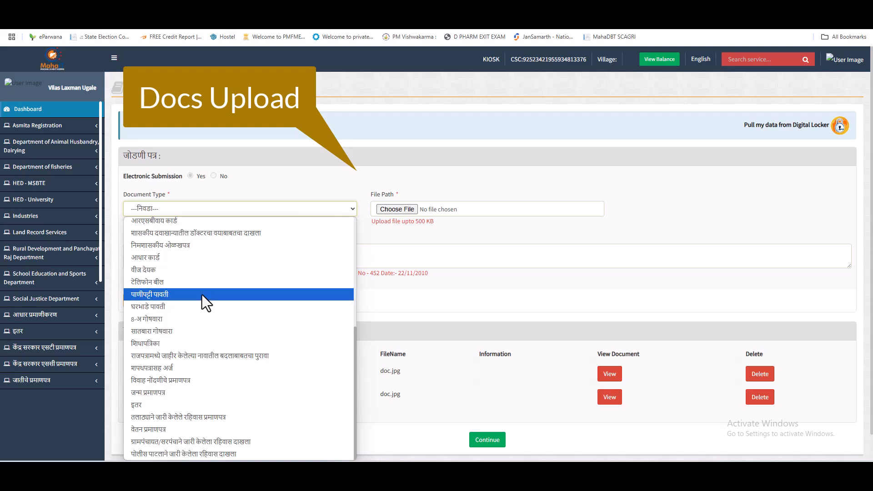
click(154, 344)
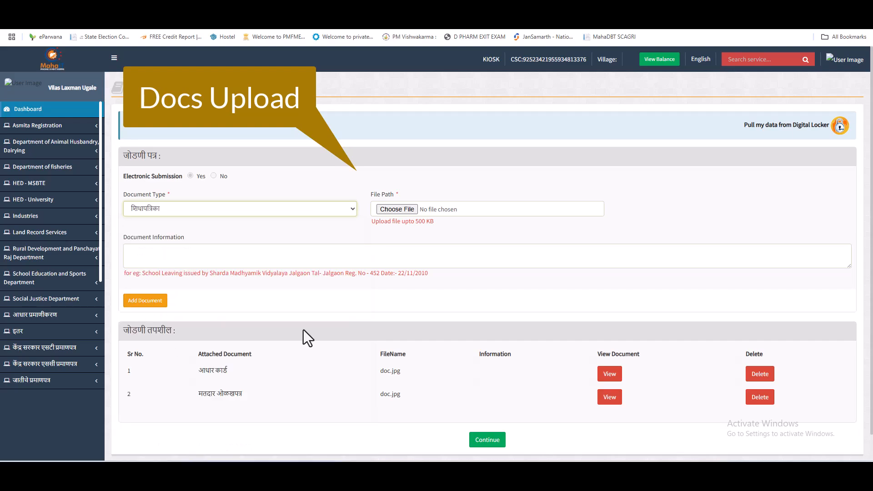
click(395, 206)
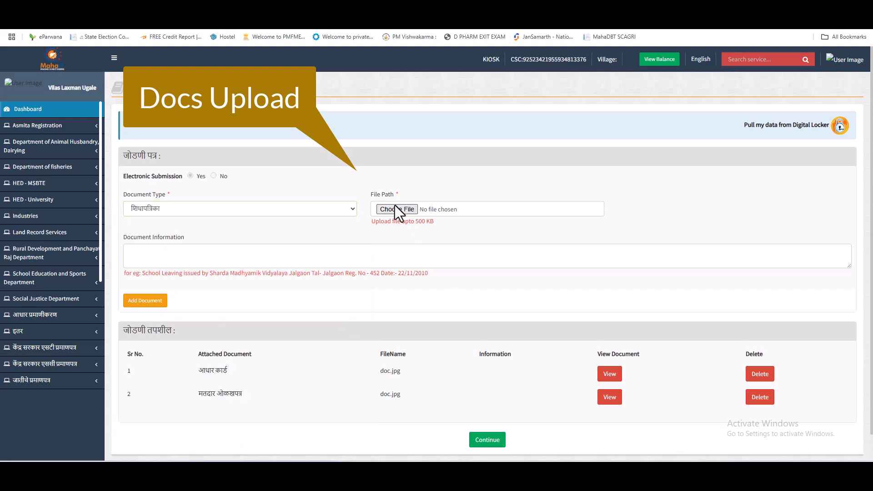
double_click(156, 75)
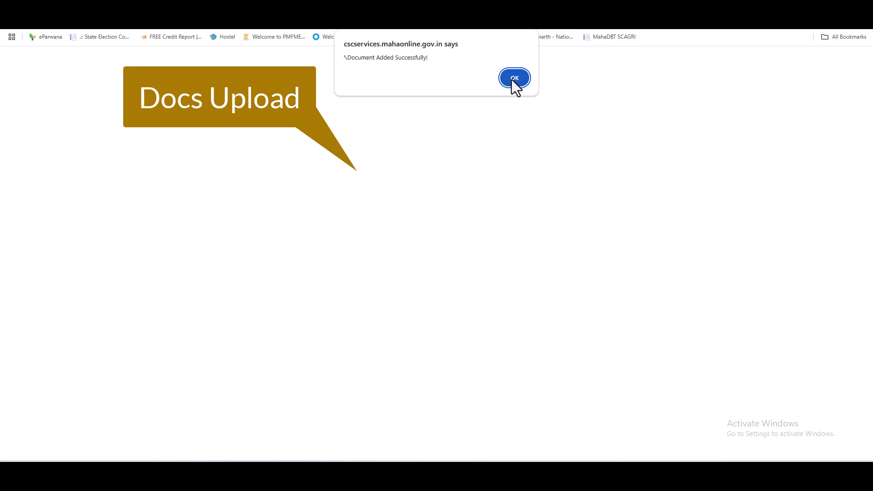
click(512, 80)
Attach doc.jpg as the स्वघोषणापत्र (self-declaration) document.
click(209, 215)
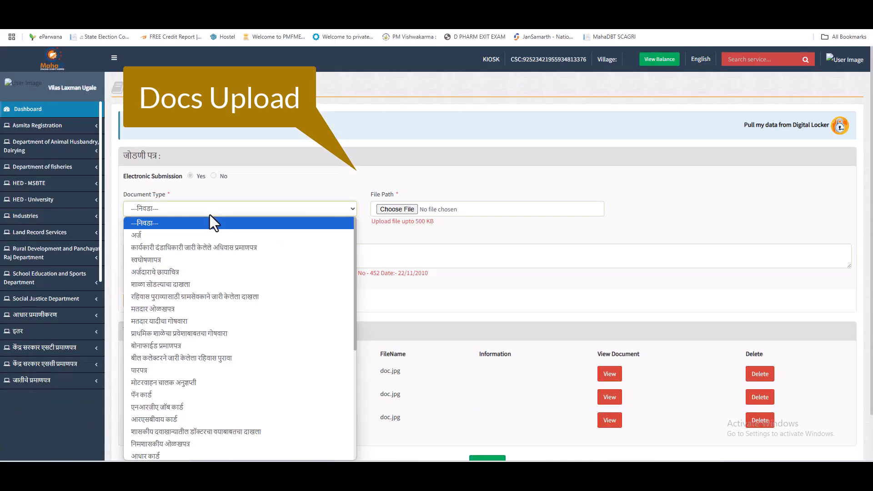
click(176, 260)
click(394, 210)
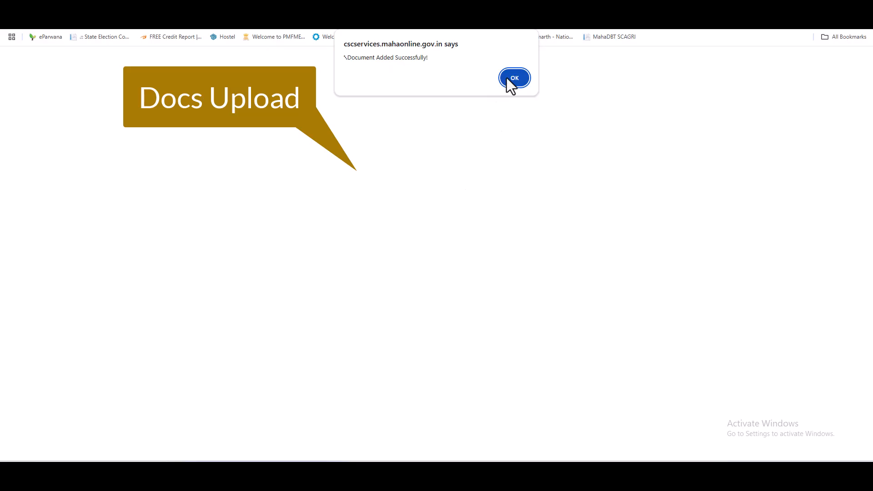
click(518, 78)
scroll(565, 311, down, 2)
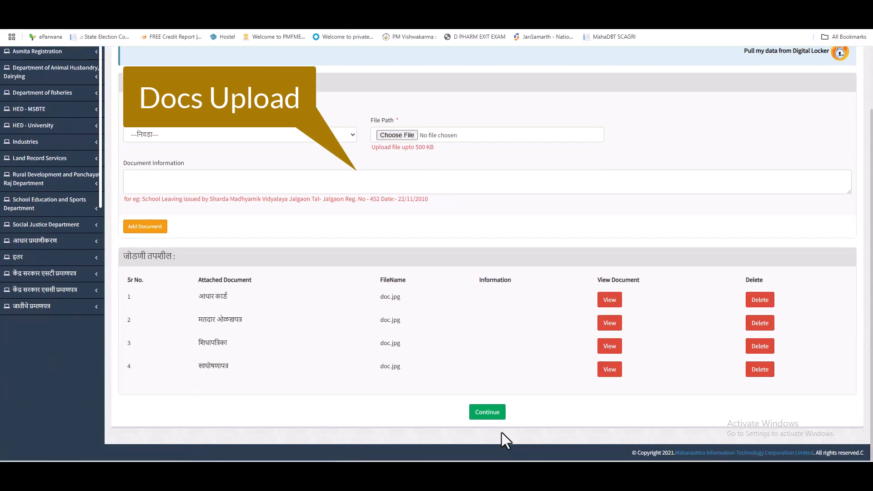
Upload PHOTO.jpg as the applicant photo and acknowledge the Face Detected alert.
click(487, 412)
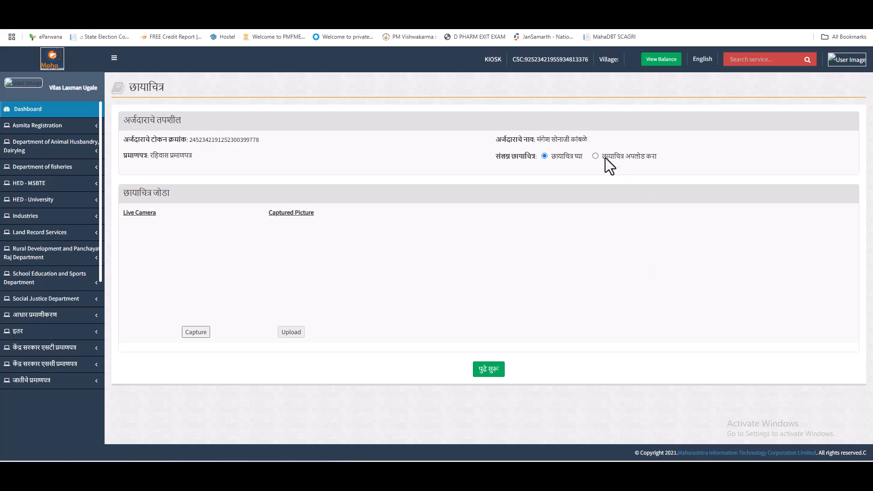
click(595, 156)
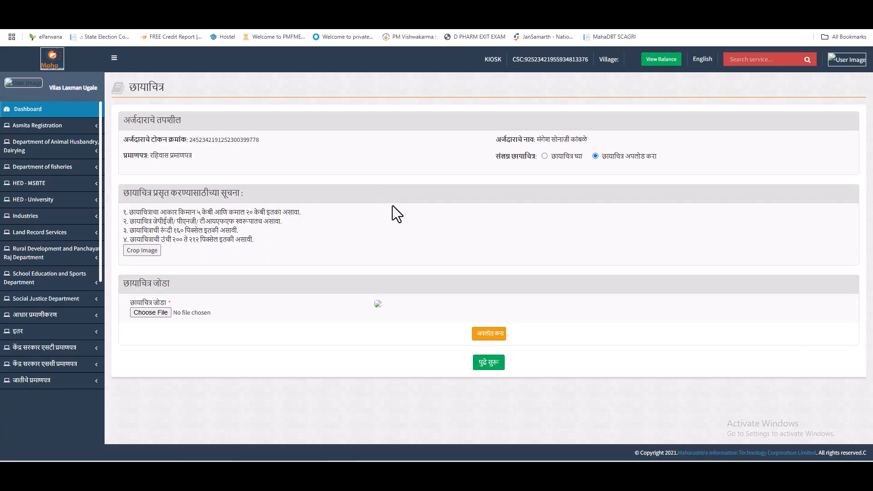
click(154, 313)
double_click(209, 80)
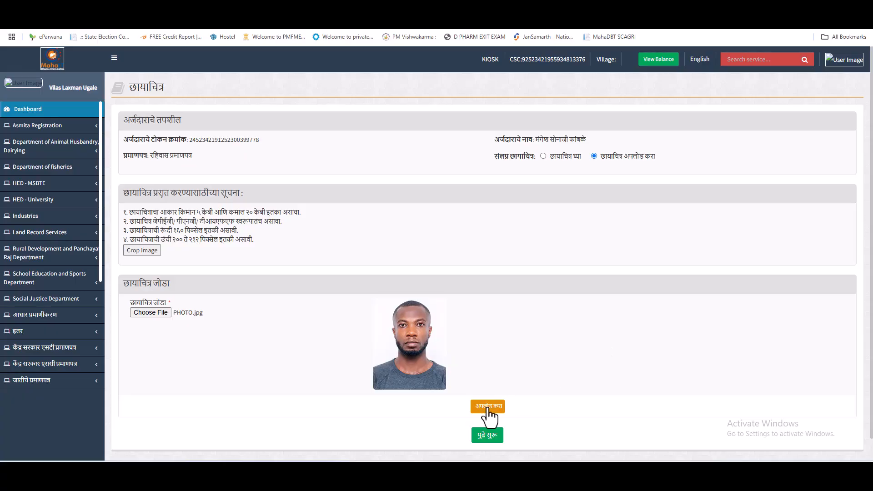
click(487, 409)
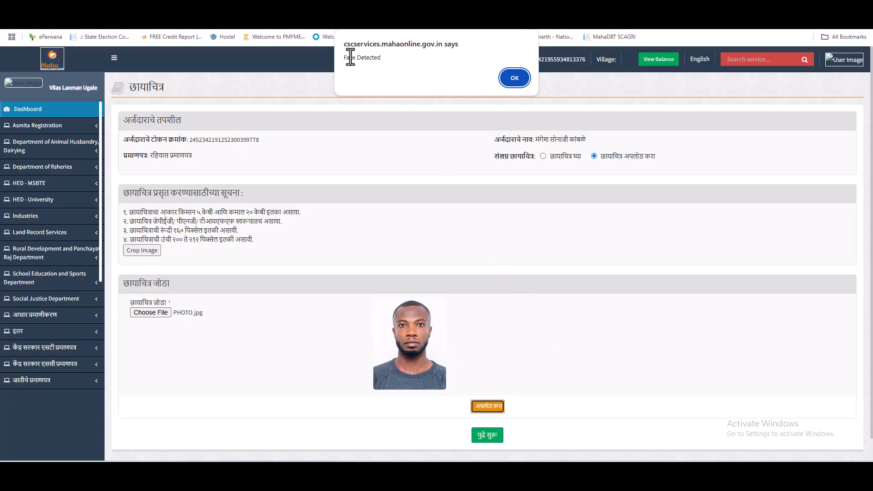
drag(343, 57, 386, 59)
click(511, 75)
scroll(644, 331, down, 1)
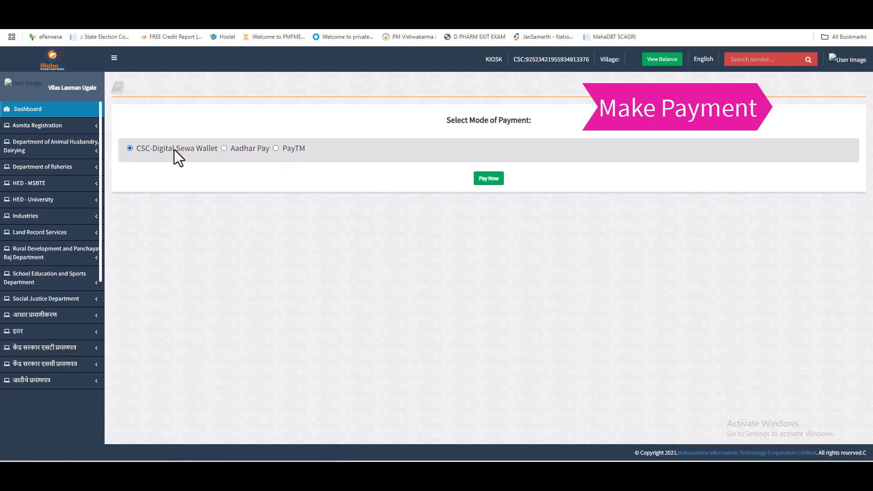
Pay Now via CSC-Digital Sewa Wallet and review the ₹33.60 Residence Certificate fees.
click(488, 179)
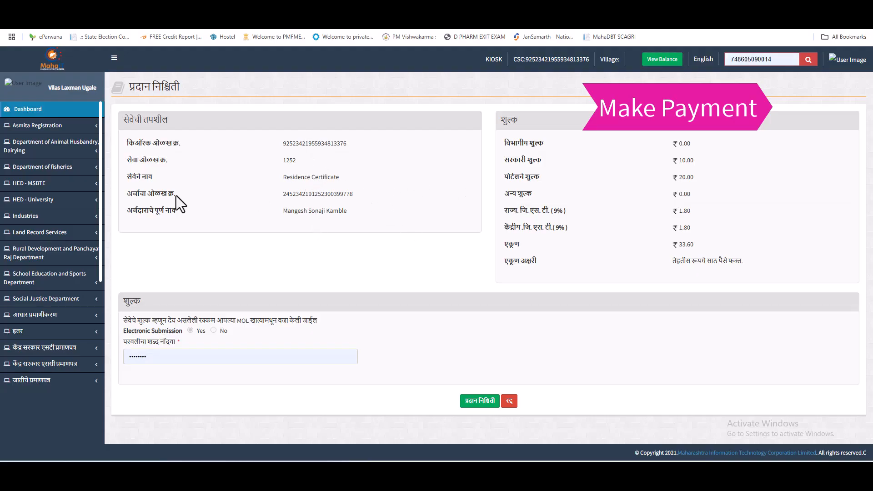
drag(139, 194, 317, 199)
click(329, 198)
drag(281, 177, 341, 179)
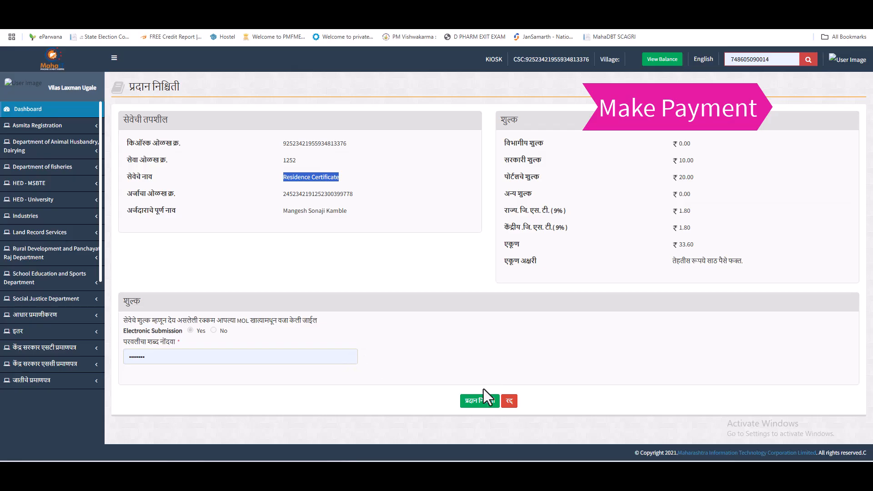
Confirm the payment and validate the wallet using the saved account password.
click(481, 400)
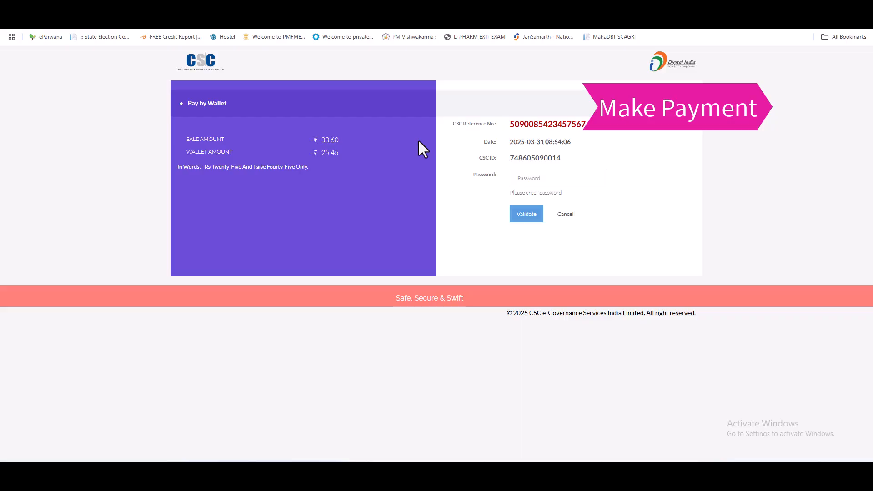
click(534, 166)
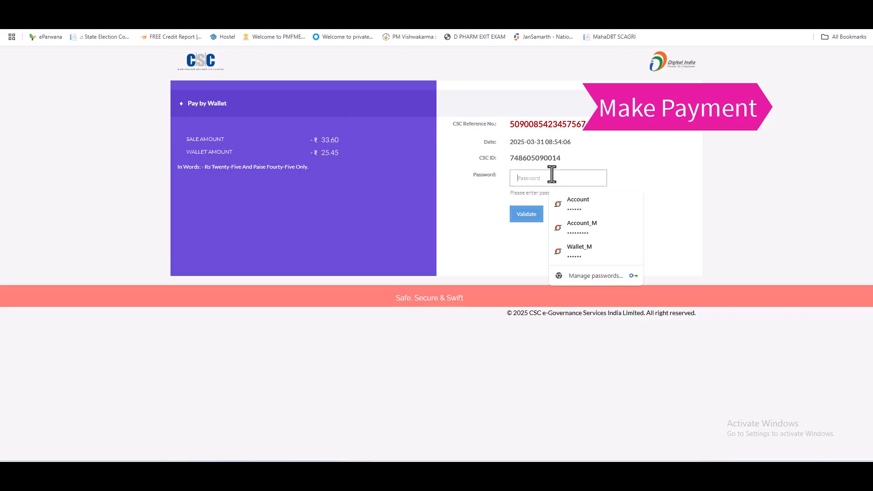
click(605, 199)
click(524, 215)
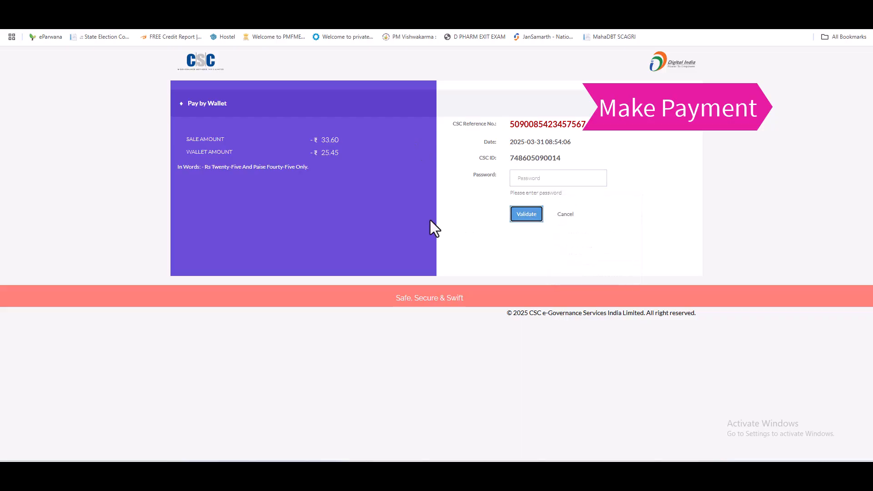